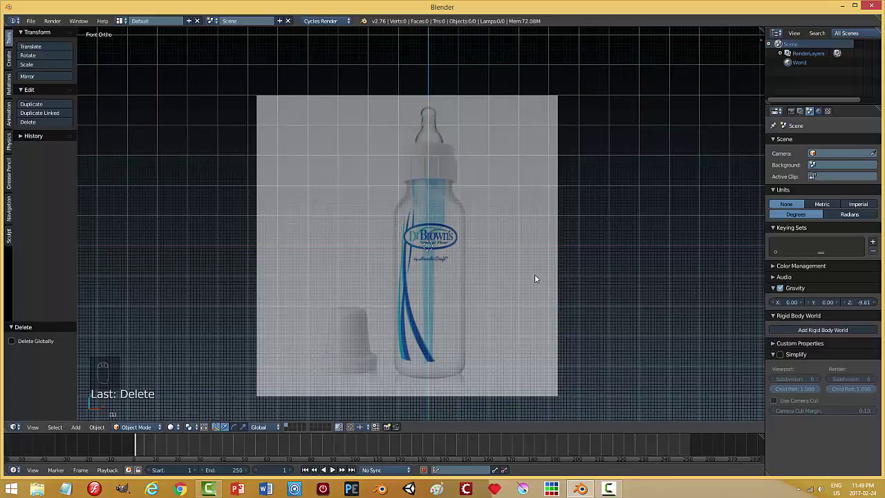
- Add a plane mesh at the origin and rotate it 90° about the X axis to face the front view
{"action": "key", "text": "shift+a"}
{"action": "mouse_move", "coordinate": [559, 272]}
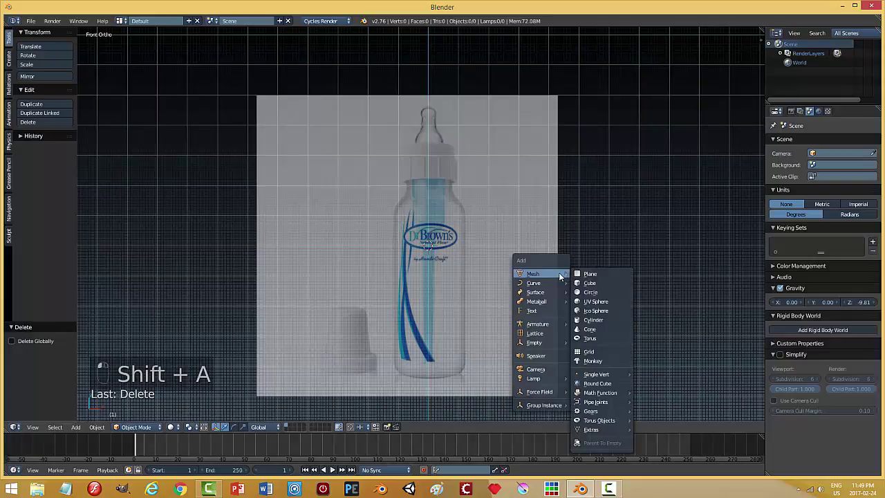
{"action": "left_click", "coordinate": [612, 276]}
{"action": "key", "text": "r"}
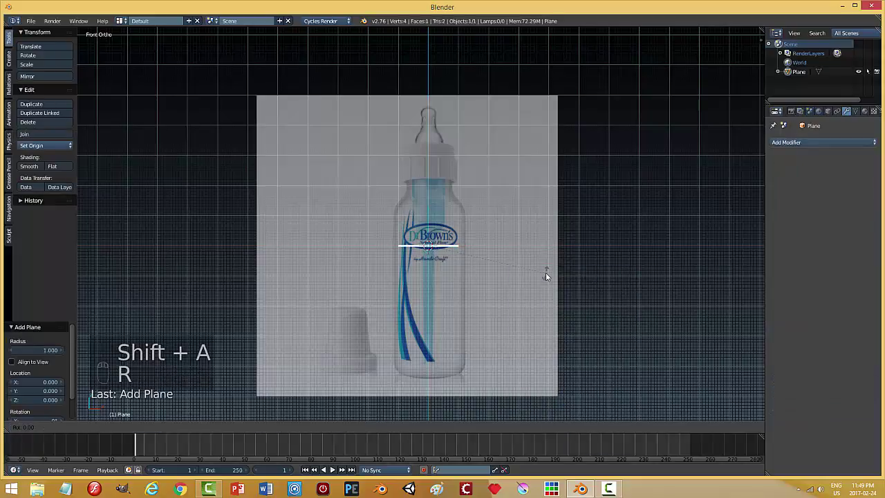
{"action": "key", "text": "x"}
{"action": "key", "text": "9"}
{"action": "key", "text": "0"}
{"action": "key", "text": "Return"}
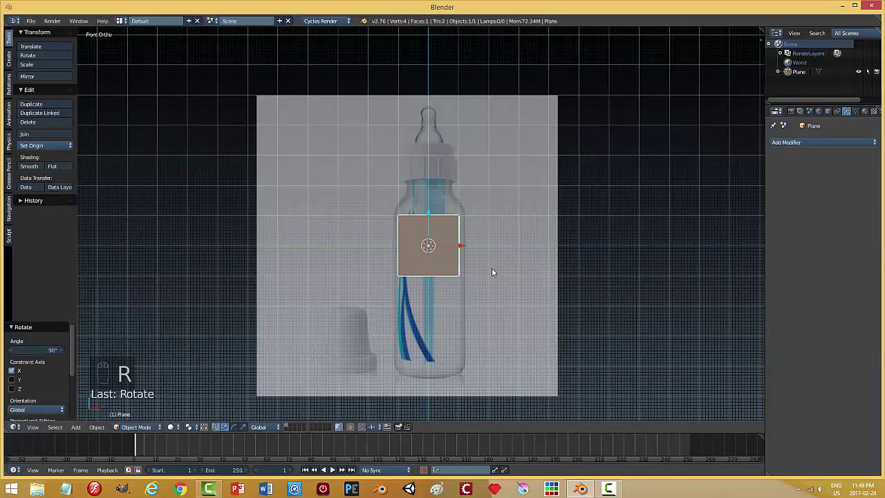
- Merge the plane's vertices at center, move the vertex up Z about 4.608 to the nipple tip, and hide the manipulator
{"action": "key", "text": "Tab"}
{"action": "left_click", "coordinate": [546, 274]}
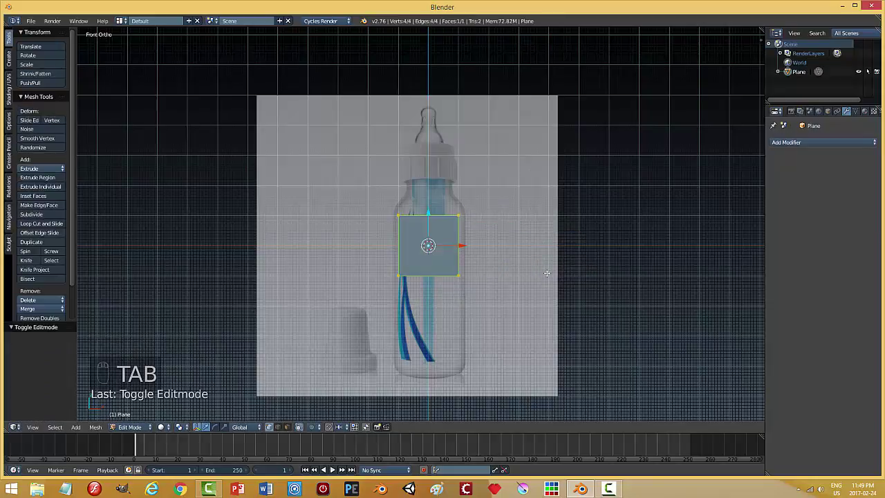
{"action": "key", "text": "alt+m"}
{"action": "left_click", "coordinate": [546, 273]}
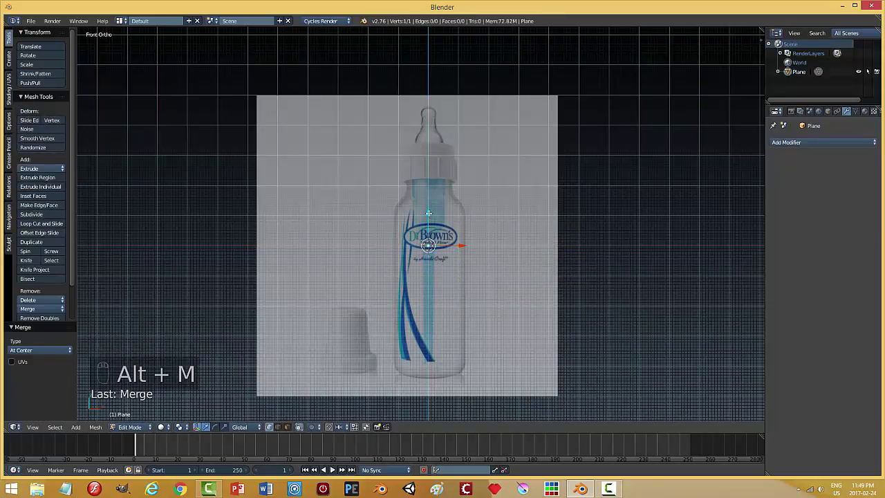
{"action": "key", "text": "g"}
{"action": "left_click", "coordinate": [437, 74]}
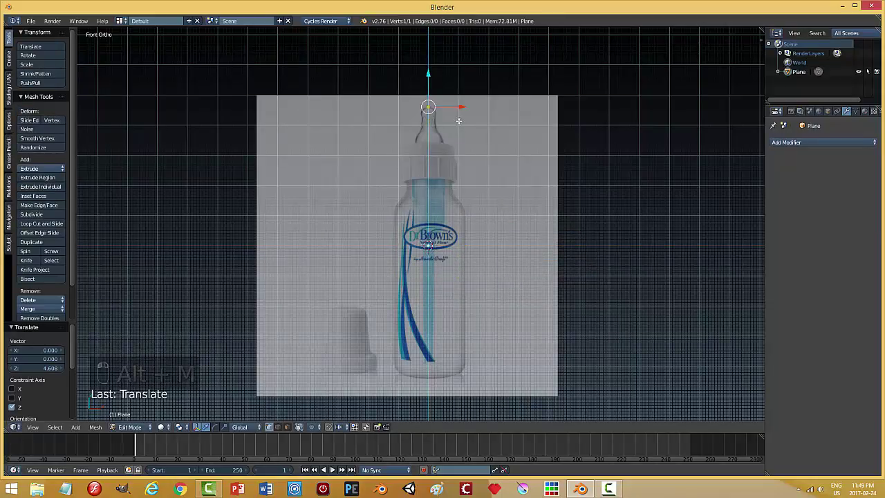
{"action": "left_click", "coordinate": [197, 427]}
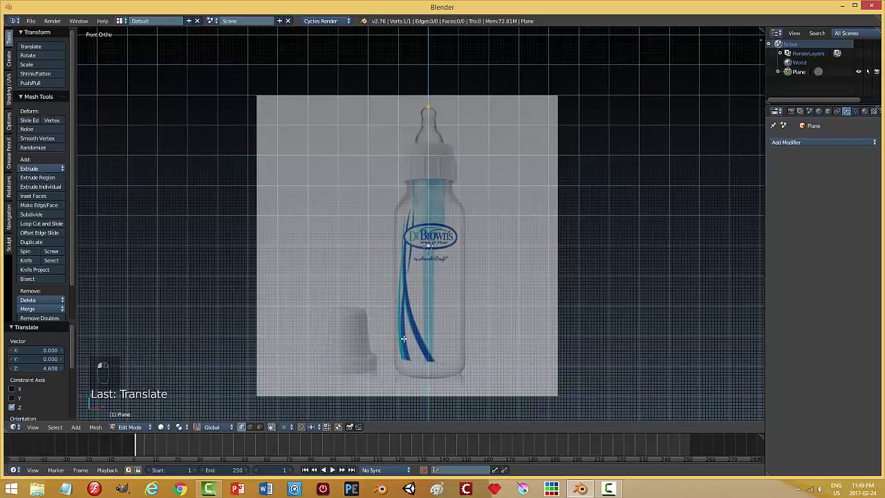
- Extrude three vertices from the tip along the right half of the nipple's rounded head
{"action": "scroll", "coordinate": [522, 214], "scroll_direction": "up", "scroll_amount": 10}
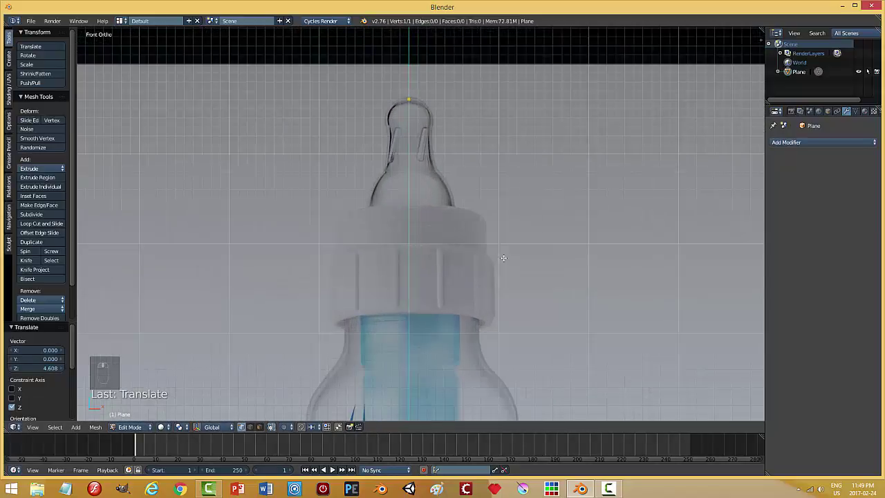
{"action": "middle_click_drag", "start_coordinate": [502, 203], "coordinate": [482, 291], "text": "shift"}
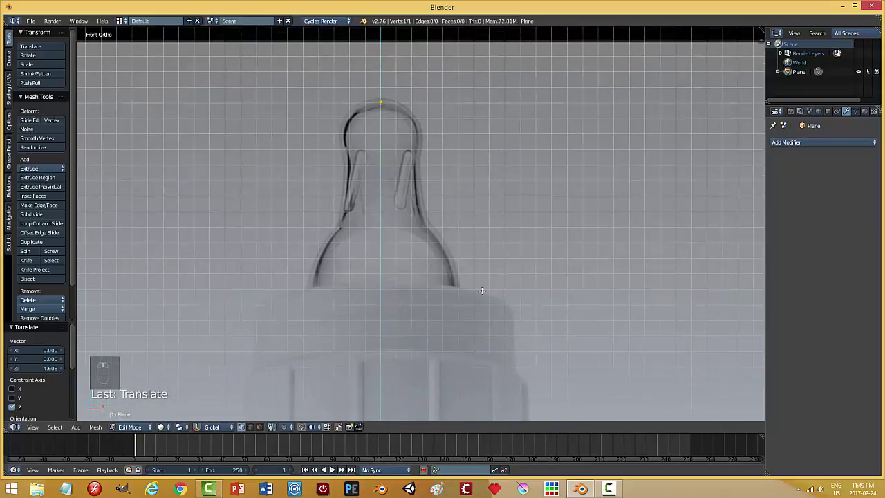
{"action": "key", "text": "e"}
{"action": "key", "text": "g"}
{"action": "left_click", "coordinate": [496, 204]}
{"action": "key", "text": "e"}
{"action": "key", "text": "g"}
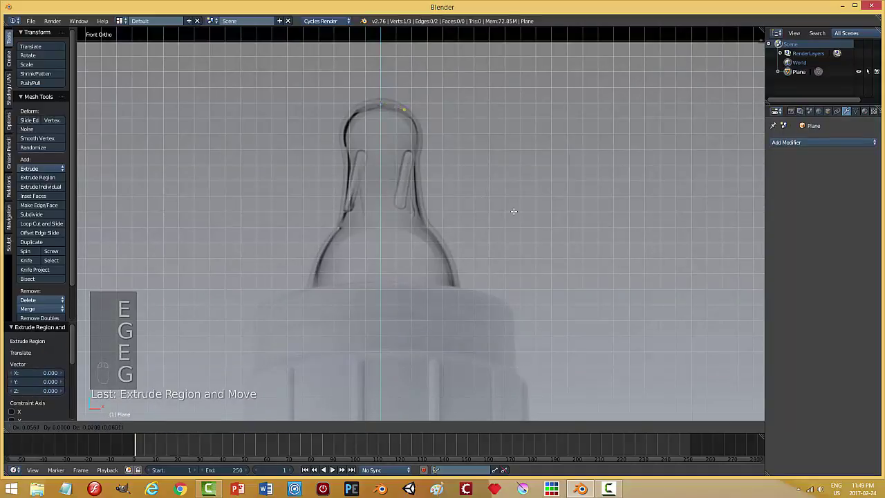
{"action": "left_click", "coordinate": [513, 215]}
{"action": "key", "text": "e"}
{"action": "key", "text": "g"}
{"action": "left_click", "coordinate": [520, 232]}
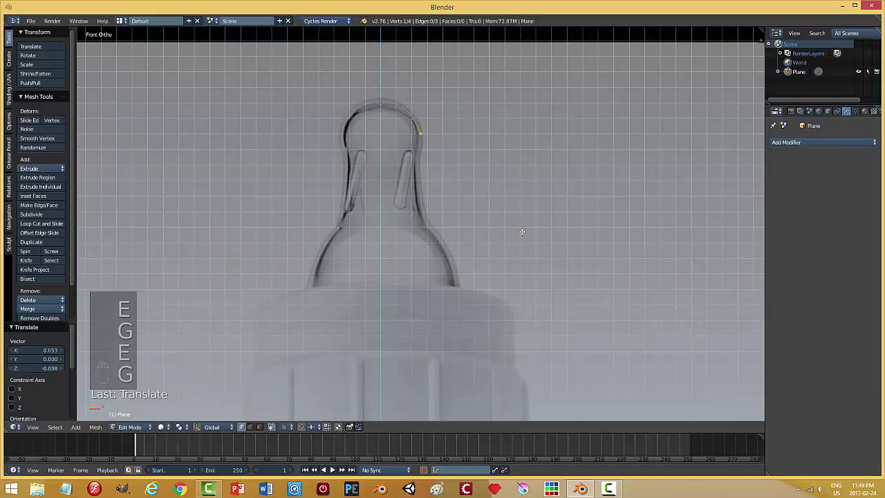
- Extrude two more vertices down the nipple's narrow neck to where it starts to flare
{"action": "key", "text": "e"}
{"action": "key", "text": "g"}
{"action": "left_click", "coordinate": [522, 258]}
{"action": "key", "text": "e"}
{"action": "key", "text": "g"}
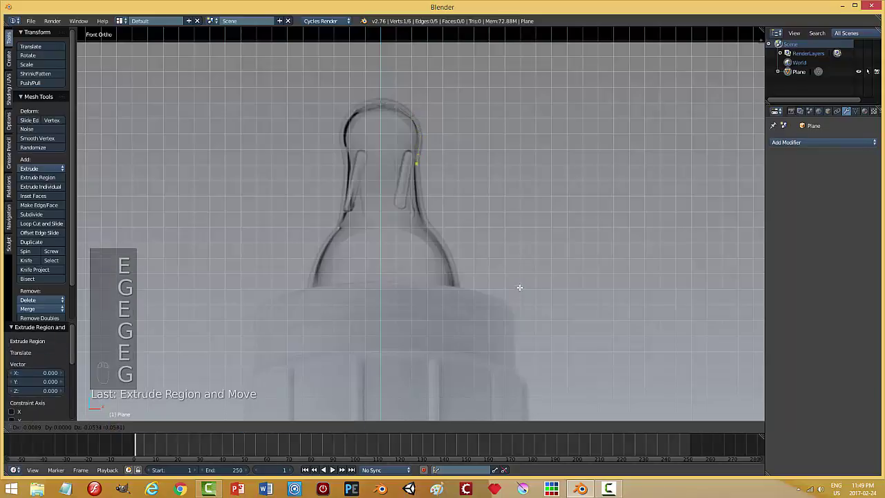
{"action": "left_click", "coordinate": [527, 327]}
- Extrude four vertices along the nipple's flared base down to the top of the cap
{"action": "middle_click_drag", "start_coordinate": [534, 271], "coordinate": [514, 193], "text": "shift"}
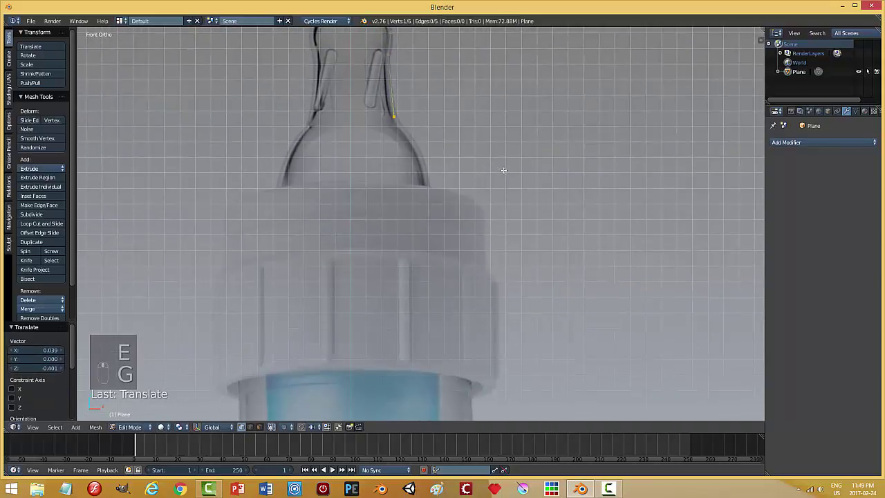
{"action": "key", "text": "e"}
{"action": "key", "text": "g"}
{"action": "left_click", "coordinate": [516, 188]}
{"action": "key", "text": "e"}
{"action": "key", "text": "g"}
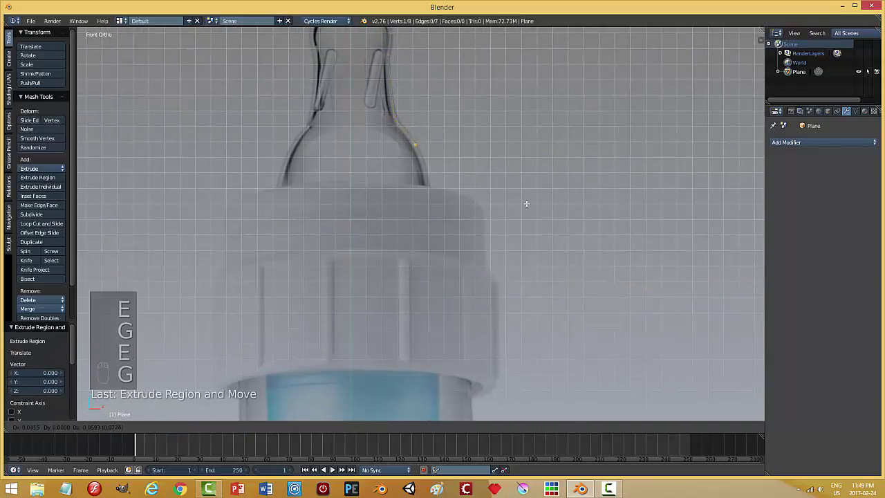
{"action": "left_click", "coordinate": [531, 211]}
{"action": "key", "text": "e"}
{"action": "key", "text": "g"}
{"action": "left_click", "coordinate": [531, 216]}
{"action": "key", "text": "e"}
{"action": "key", "text": "g"}
{"action": "left_click", "coordinate": [536, 244]}
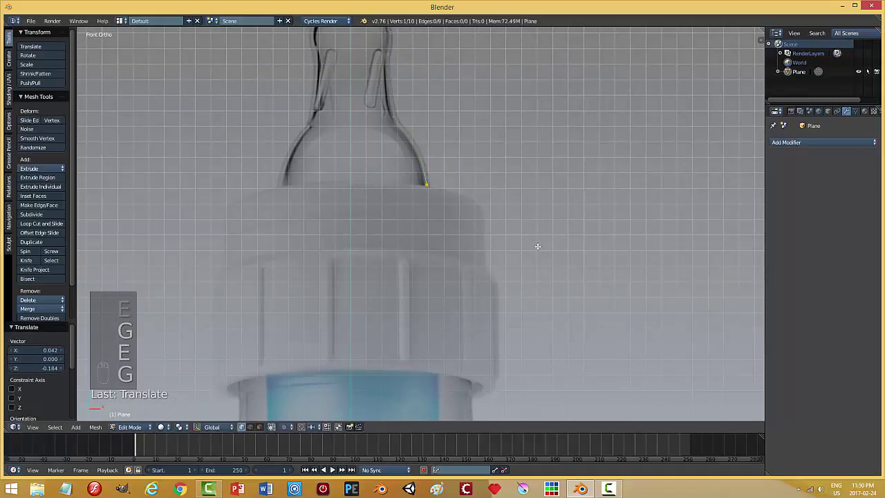
- Extrude two vertices outward along the cap's top surface toward its rounded shoulder
{"action": "middle_click_drag", "start_coordinate": [544, 218], "coordinate": [505, 182], "text": "shift"}
{"action": "key", "text": "e"}
{"action": "key", "text": "g"}
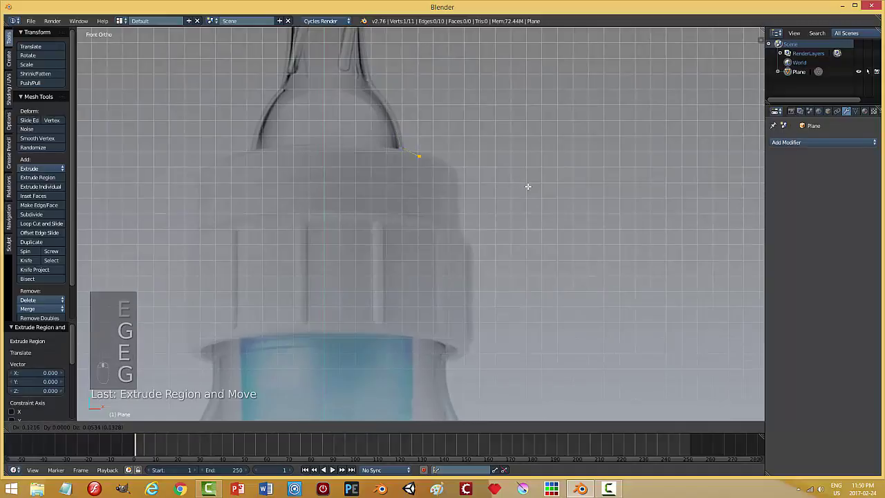
{"action": "left_click", "coordinate": [532, 184]}
{"action": "key", "text": "e"}
{"action": "key", "text": "g"}
{"action": "left_click", "coordinate": [560, 198]}
- Extrude two vertices around the cap's shoulder and down the side of its upper section
{"action": "middle_click_drag", "start_coordinate": [559, 198], "coordinate": [530, 168], "text": "shift"}
{"action": "key", "text": "e"}
{"action": "key", "text": "g"}
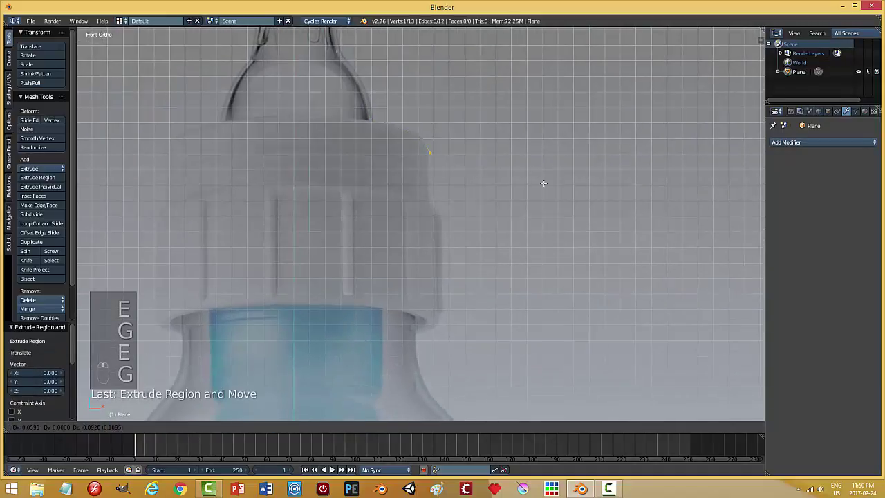
{"action": "left_click", "coordinate": [540, 185]}
{"action": "key", "text": "e"}
{"action": "key", "text": "g"}
{"action": "left_click", "coordinate": [541, 236]}
- Extrude two vertices over the step onto the cap's wider ribbed section
{"action": "middle_click_drag", "start_coordinate": [542, 236], "coordinate": [525, 180], "text": "shift"}
{"action": "key", "text": "e"}
{"action": "key", "text": "g"}
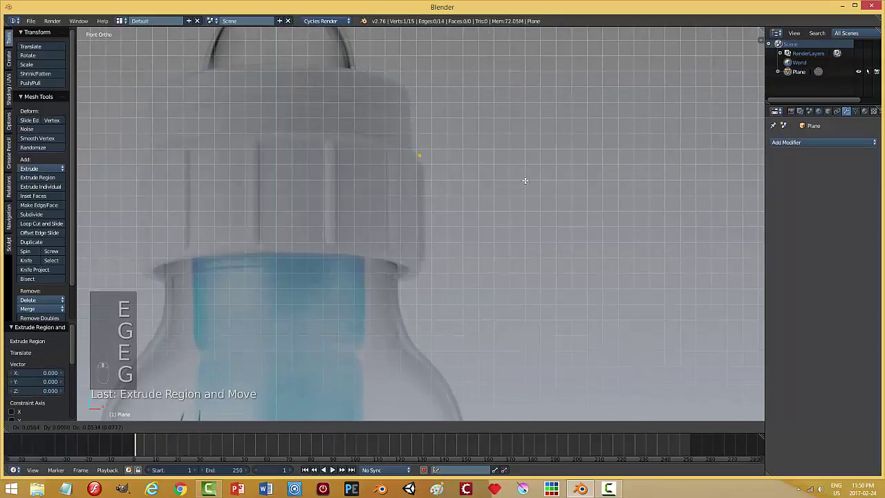
{"action": "left_click", "coordinate": [526, 180]}
{"action": "key", "text": "e"}
{"action": "key", "text": "g"}
{"action": "left_click", "coordinate": [529, 199]}
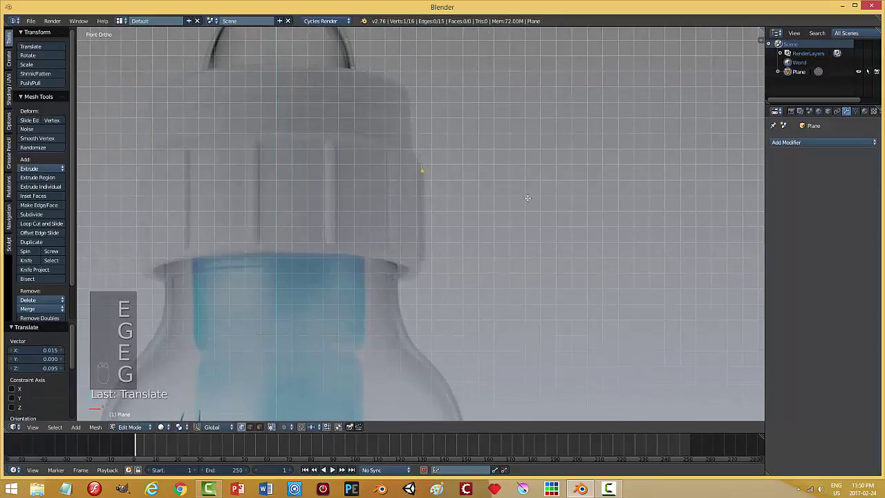
- Extrude three vertices down the side of the ribbed section and around the cap's lower outer corner
{"action": "key", "text": "e"}
{"action": "key", "text": "g"}
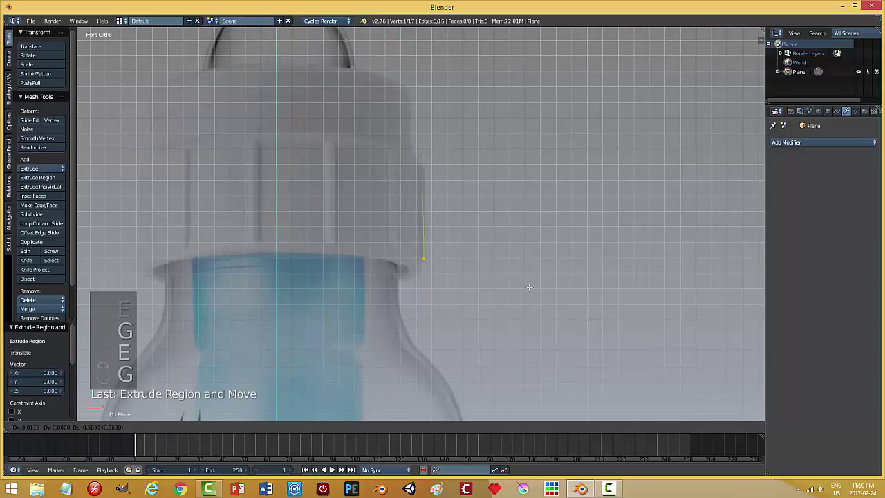
{"action": "left_click", "coordinate": [530, 292]}
{"action": "key", "text": "e"}
{"action": "key", "text": "g"}
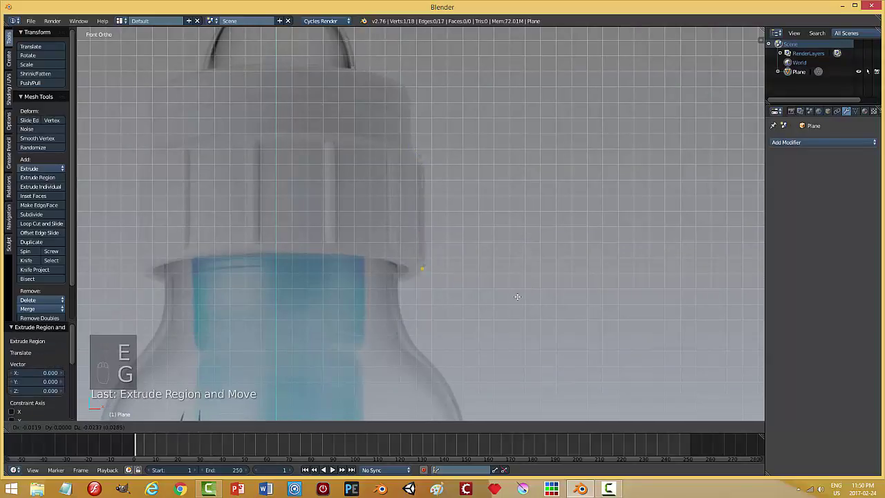
{"action": "left_click", "coordinate": [516, 298]}
{"action": "key", "text": "e"}
{"action": "key", "text": "g"}
{"action": "left_click", "coordinate": [512, 302]}
- Extrude the last vertex along the X axis about -0.893 to the bottle's center line
{"action": "key", "text": "e"}
{"action": "key", "text": "g"}
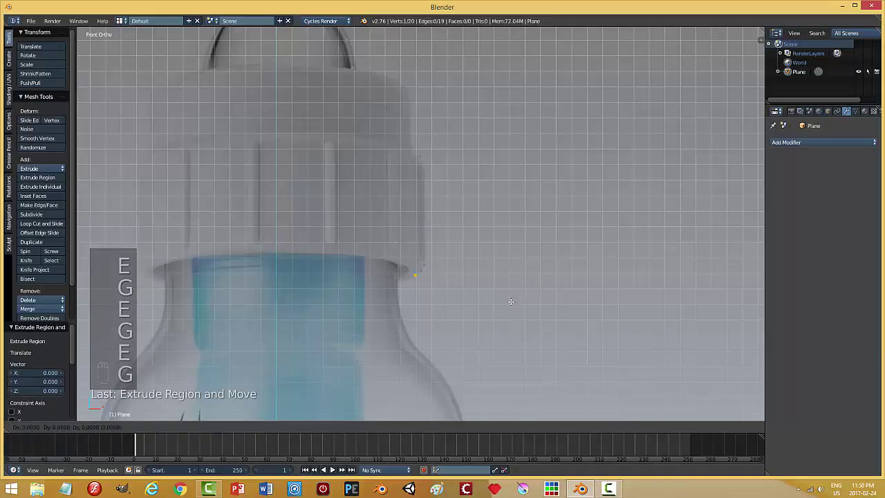
{"action": "left_click", "coordinate": [372, 301]}
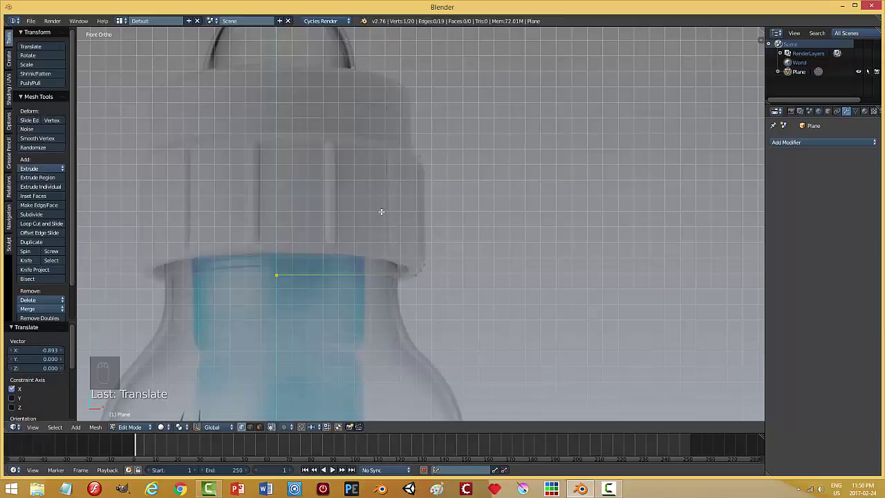
- Set the median X of the profile's top and bottom end vertices to 0
{"action": "scroll", "coordinate": [360, 206], "scroll_direction": "down", "scroll_amount": 3}
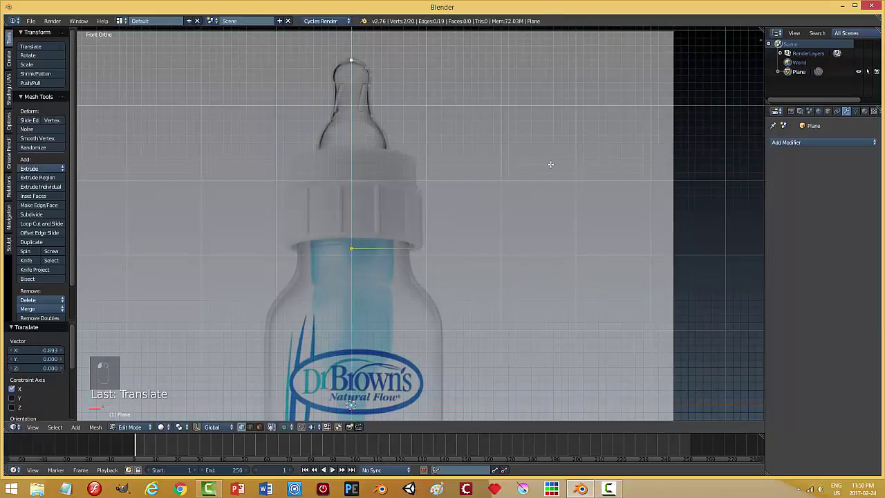
{"action": "key", "text": "n"}
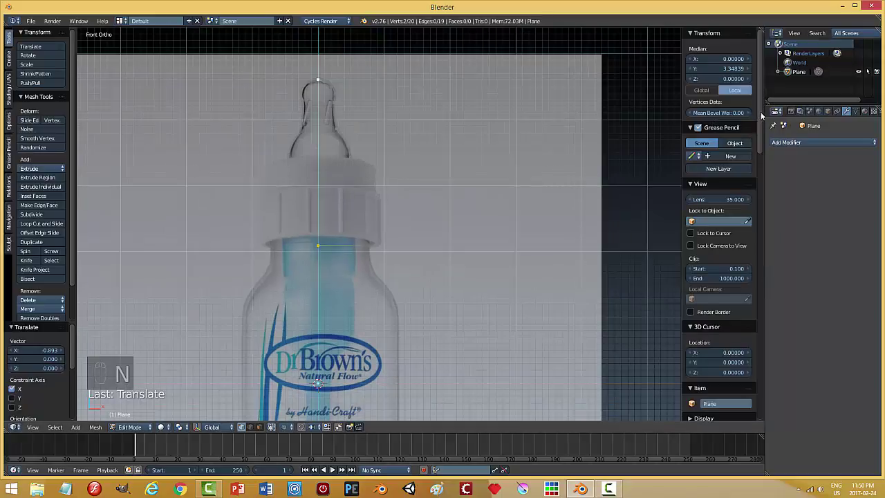
{"action": "left_click", "coordinate": [732, 59]}
{"action": "type", "text": "0"}
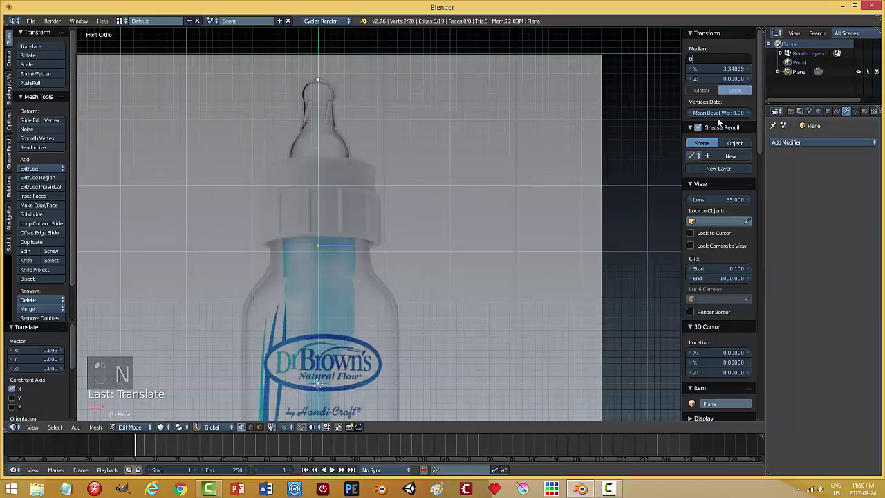
{"action": "key", "text": "Return"}
- Return to Object Mode and add a Screw modifier to the profile with its axis set to Y
{"action": "key", "text": "a"}
{"action": "key", "text": "Tab"}
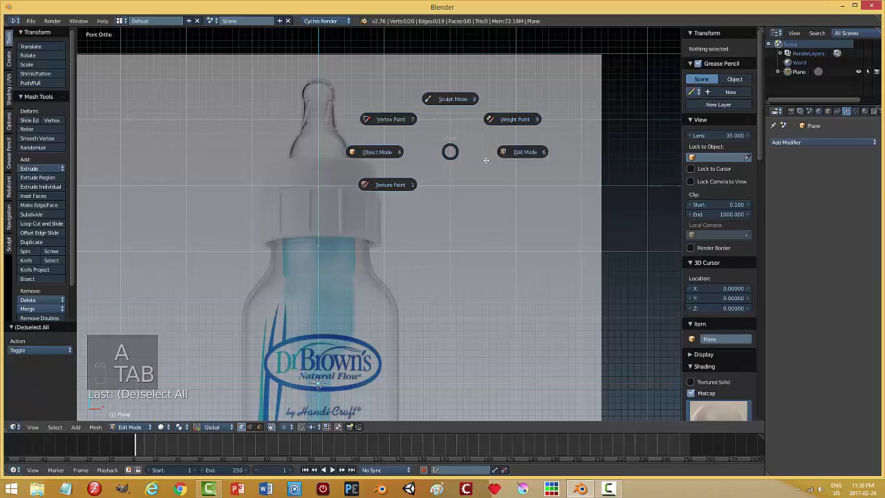
{"action": "left_click", "coordinate": [376, 153]}
{"action": "key", "text": "n"}
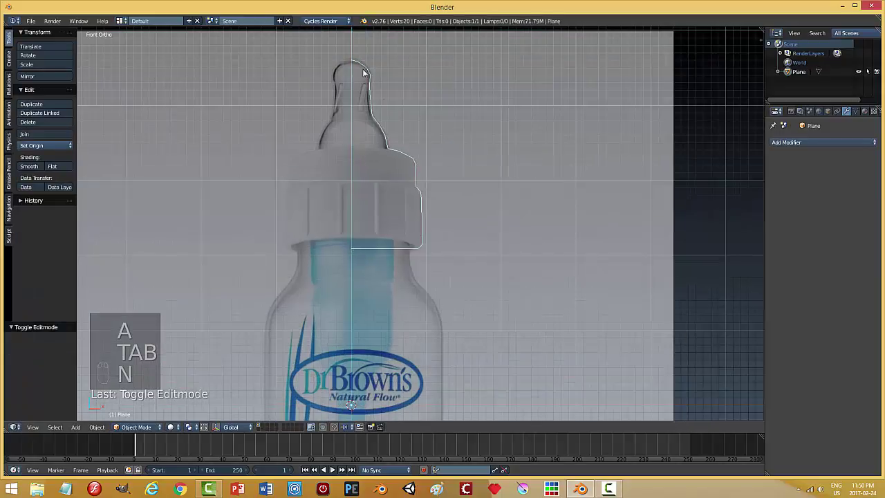
{"action": "left_click", "coordinate": [780, 143]}
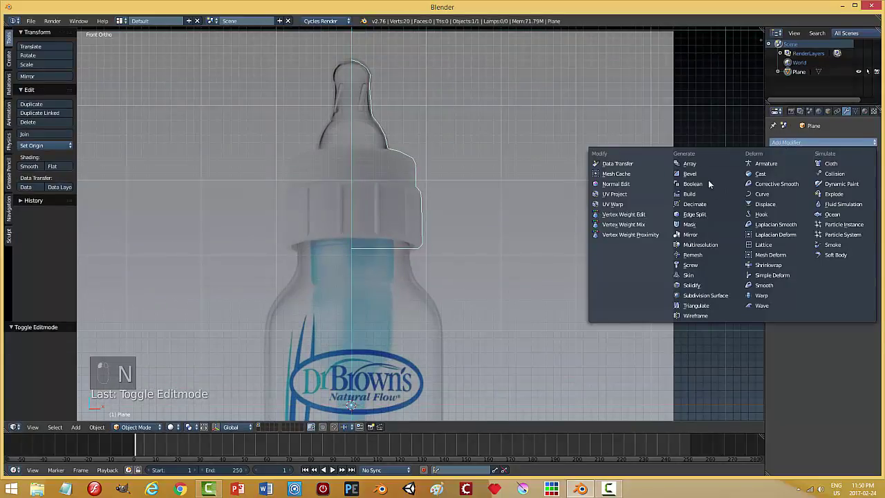
{"action": "left_click", "coordinate": [696, 265]}
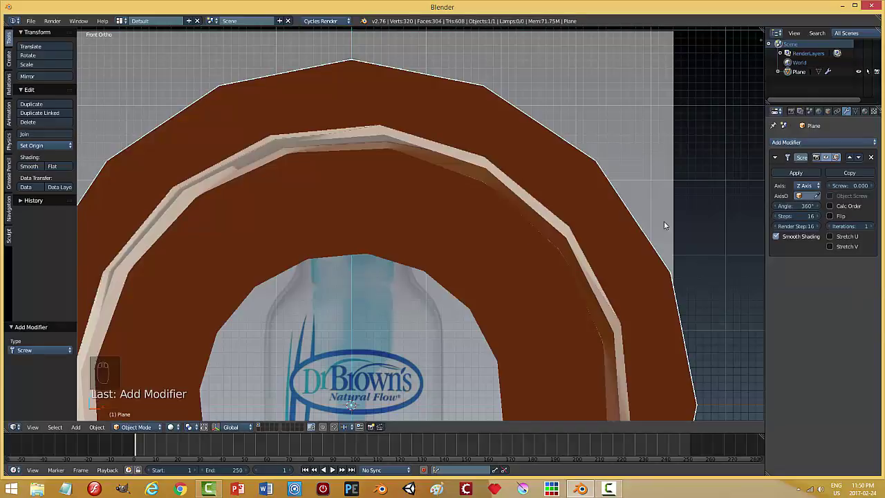
{"action": "left_click", "coordinate": [806, 185]}
{"action": "left_click", "coordinate": [806, 166]}
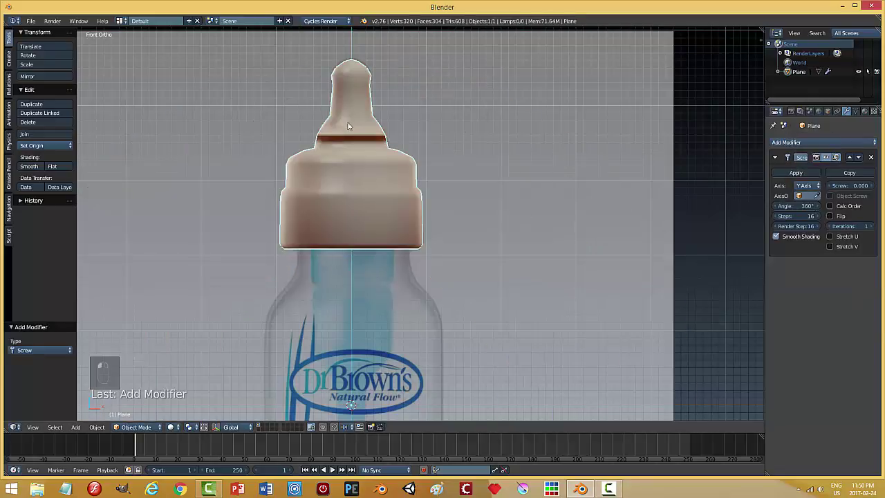
- Enter Edit Mode, add a Subdivision Surface modifier to the revolved cap and nipple, and return to the front view
{"action": "middle_click_drag", "start_coordinate": [445, 171], "coordinate": [518, 177]}
{"action": "scroll", "coordinate": [387, 155], "scroll_direction": "up", "scroll_amount": 4}
{"action": "key", "text": "Tab"}
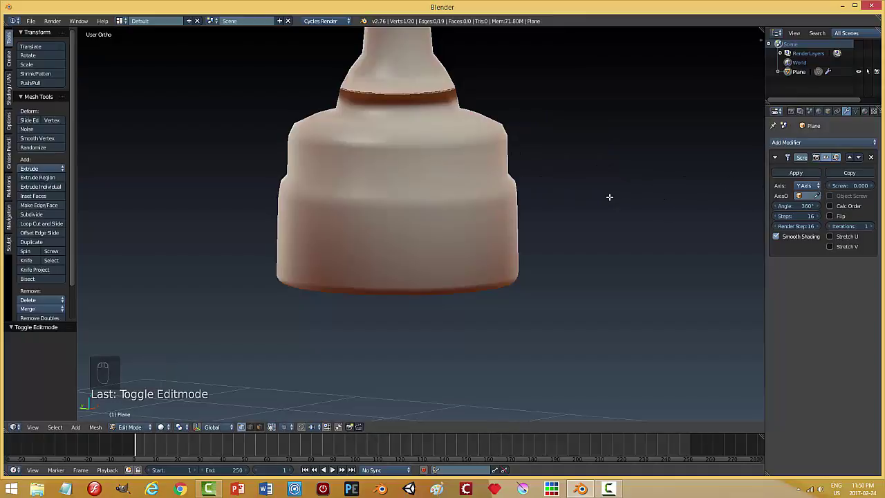
{"action": "left_click", "coordinate": [791, 142]}
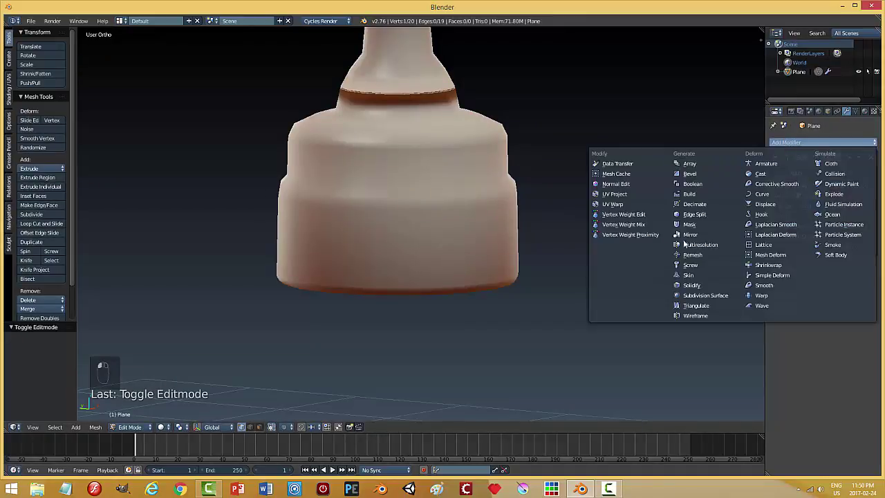
{"action": "left_click", "coordinate": [702, 295]}
{"action": "middle_click_drag", "start_coordinate": [456, 149], "coordinate": [433, 142]}
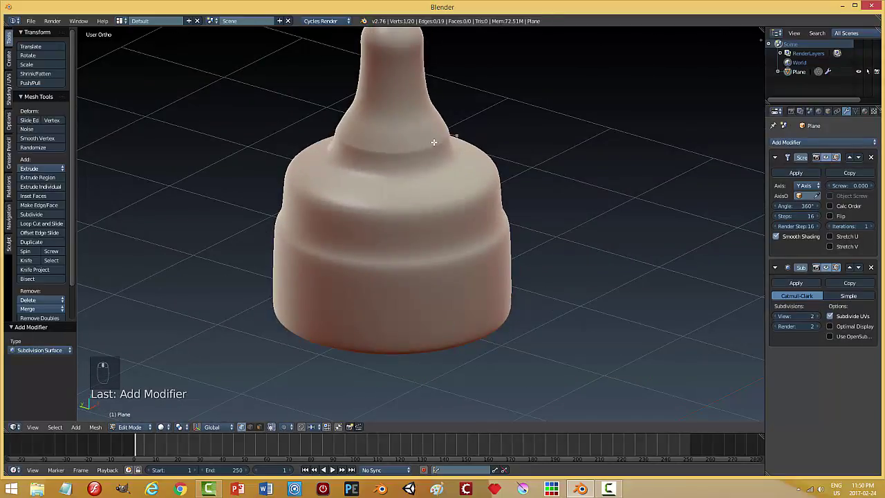
{"action": "key", "text": "KP_1"}
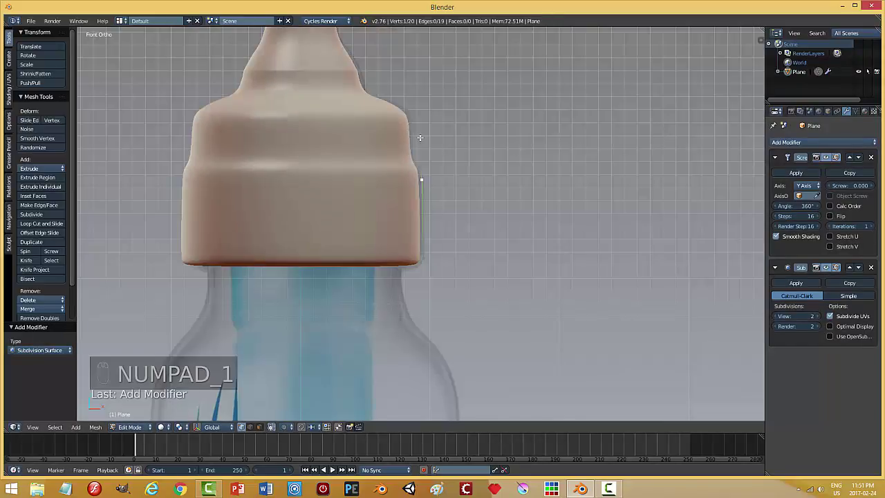
- Move the profile vertex at the nipple's lower flare about -0.009 in X and 0.037 in Z
{"action": "scroll", "coordinate": [383, 115], "scroll_direction": "up", "scroll_amount": 4}
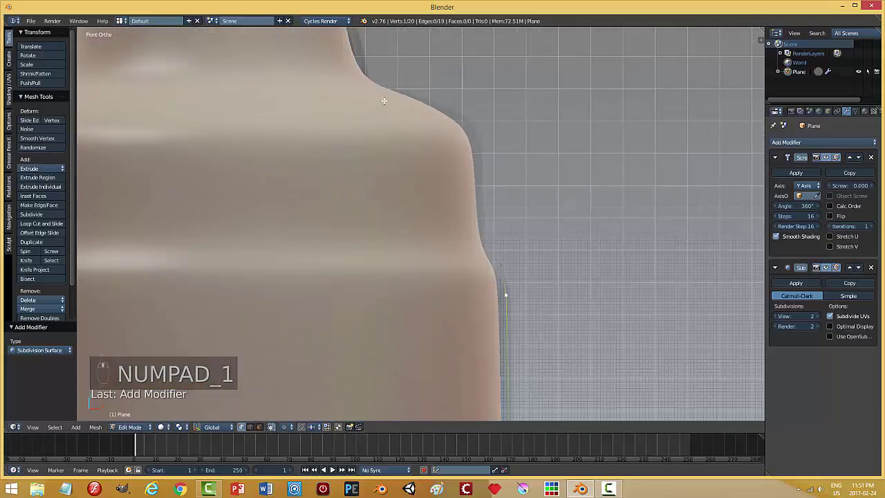
{"action": "scroll", "coordinate": [389, 128], "scroll_direction": "up", "scroll_amount": 2}
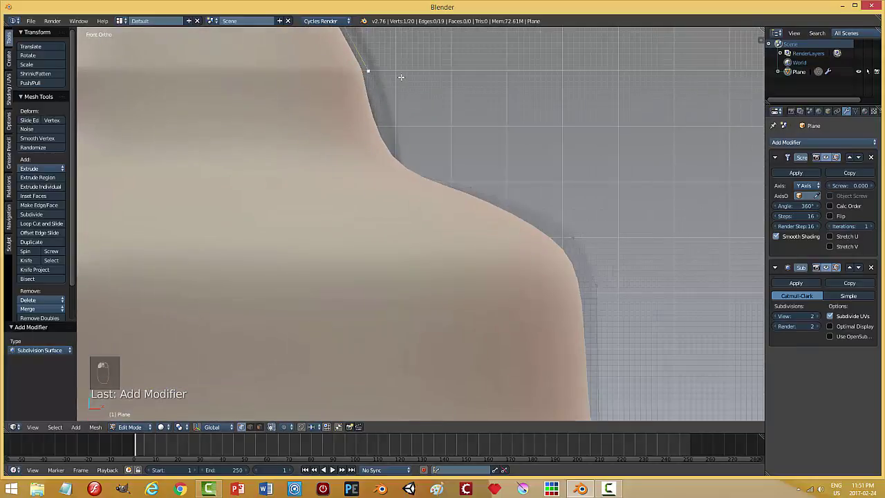
{"action": "key", "text": "g"}
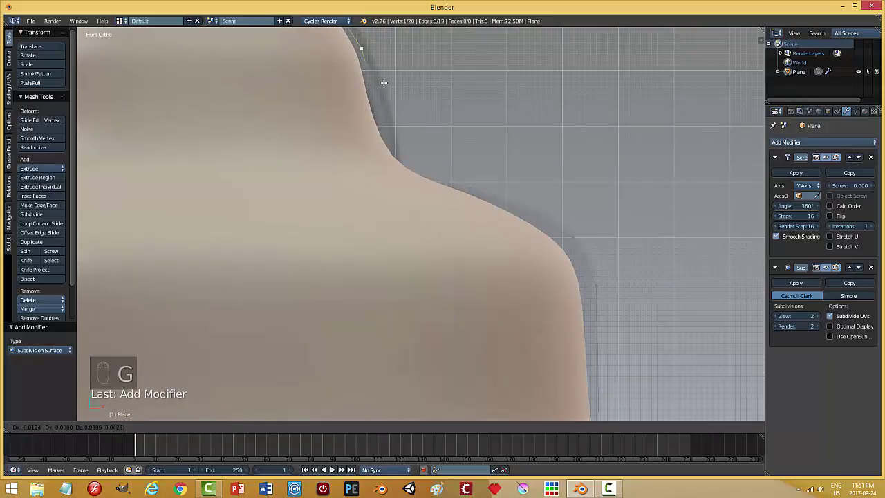
{"action": "left_click", "coordinate": [384, 83]}
{"action": "scroll", "coordinate": [406, 103], "scroll_direction": "down", "scroll_amount": 5}
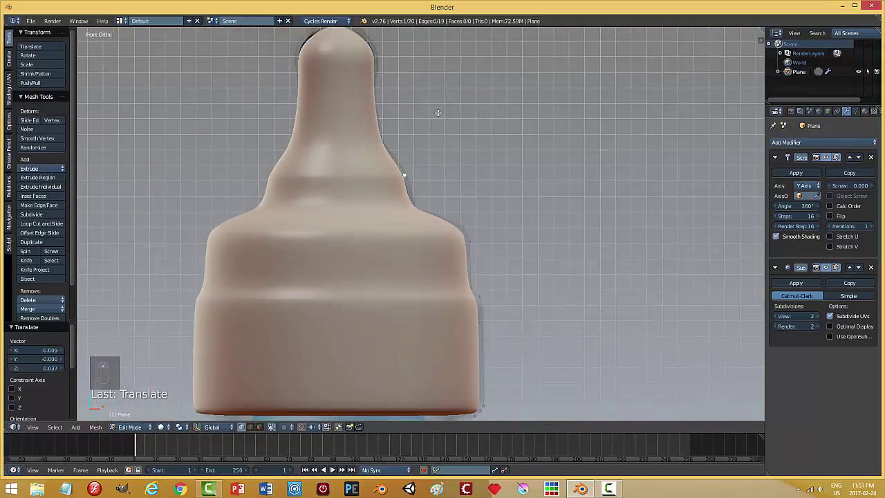
- Turn on the transform manipulator, shift the nipple-flare vertex about -0.027 along X, and return to Object Mode
{"action": "middle_click_drag", "start_coordinate": [438, 115], "coordinate": [447, 128]}
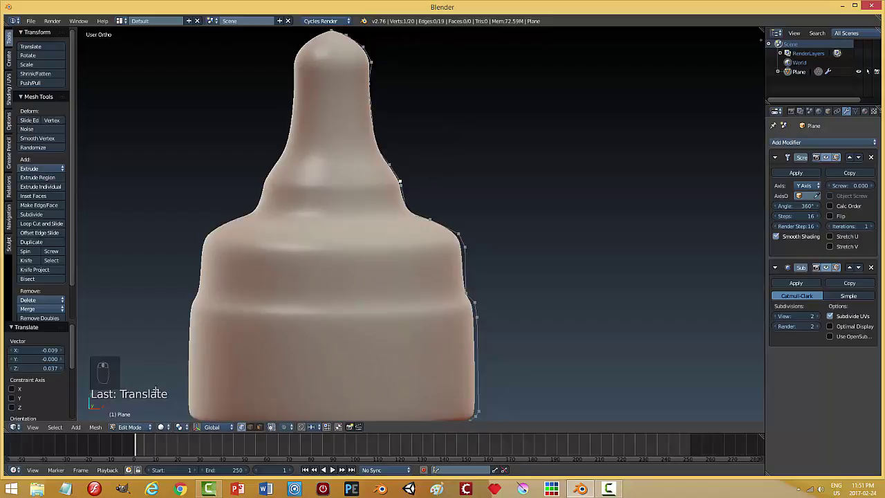
{"action": "left_click", "coordinate": [239, 427]}
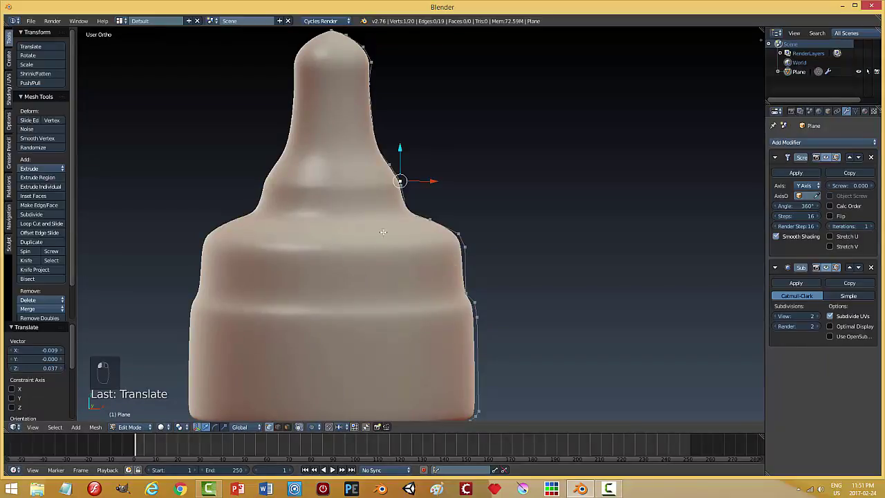
{"action": "left_click_drag", "start_coordinate": [404, 149], "coordinate": [433, 179]}
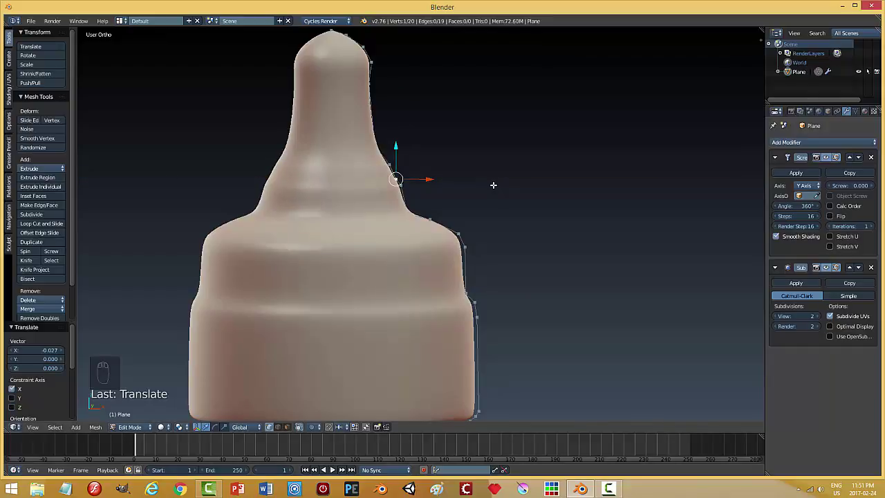
{"action": "key", "text": "a"}
{"action": "key", "text": "Tab"}
{"action": "scroll", "coordinate": [471, 178], "scroll_direction": "down", "scroll_amount": 5}
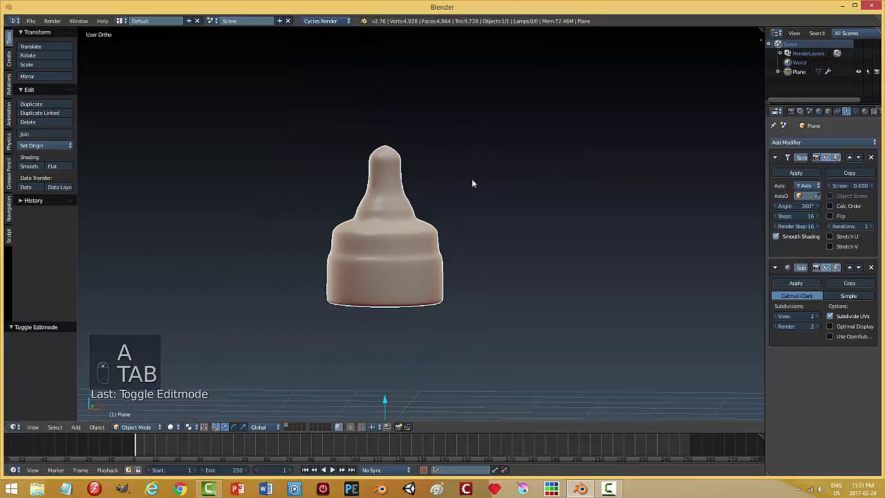
- Delete the profile's bottom center vertex to open the cap's underside, and apply the Screw modifier in Object Mode
{"action": "middle_click_drag", "start_coordinate": [449, 197], "coordinate": [448, 219]}
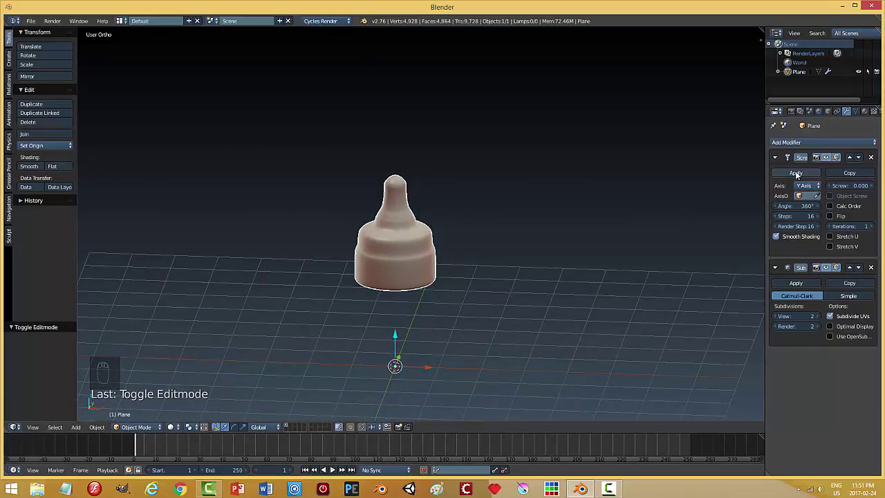
{"action": "middle_click_drag", "start_coordinate": [520, 293], "coordinate": [473, 272]}
{"action": "key", "text": "Tab"}
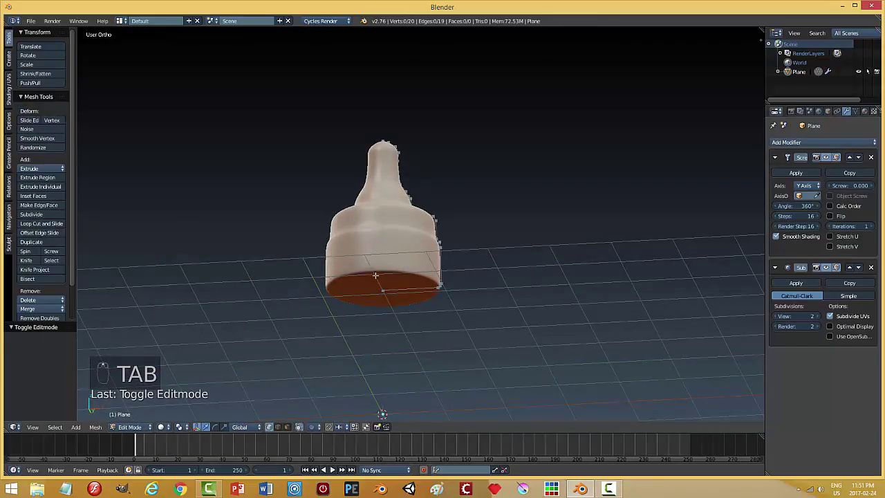
{"action": "key", "text": "x"}
{"action": "left_click", "coordinate": [380, 269]}
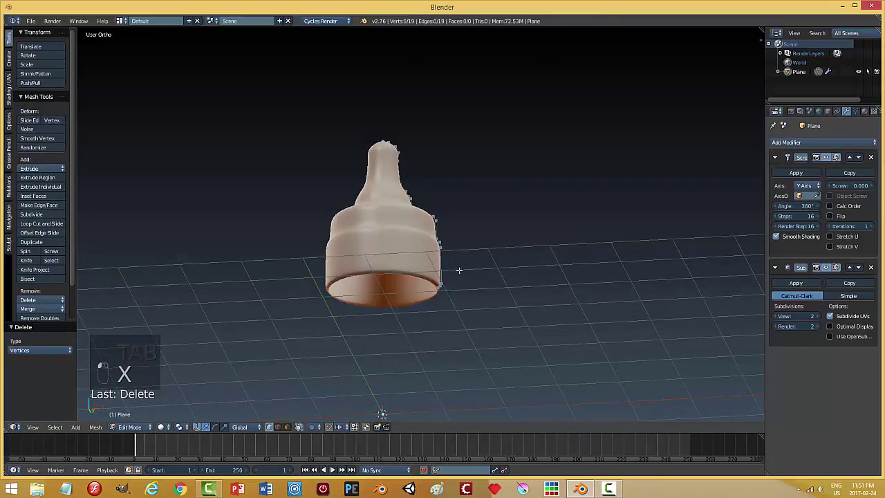
{"action": "key", "text": "Tab"}
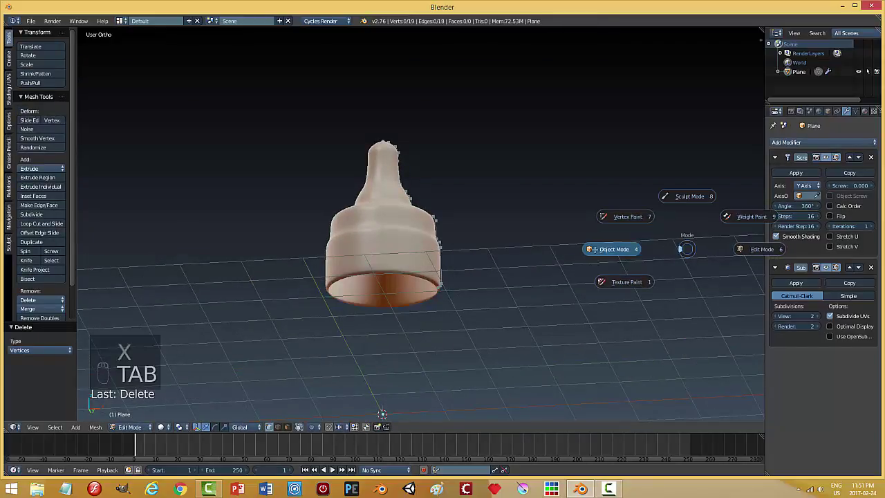
{"action": "left_click", "coordinate": [796, 173]}
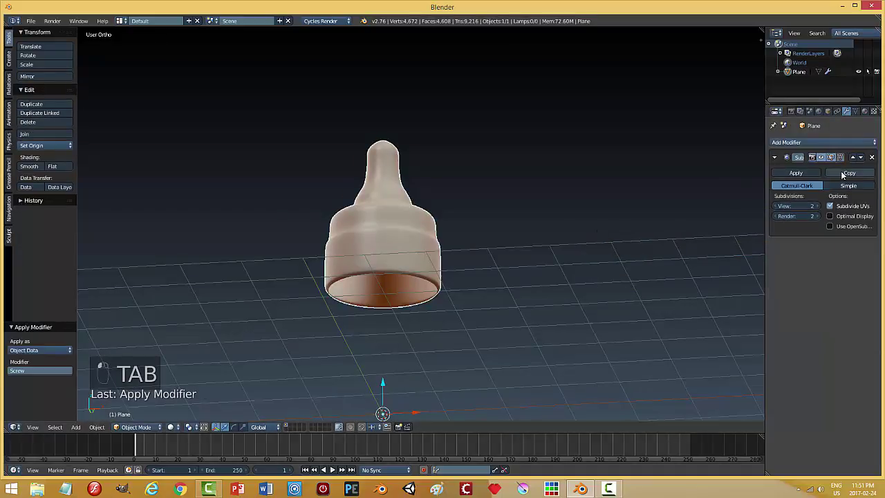
- Add a Solidify modifier above the Subdivision Surface with thickness 0.0260 and apply it
{"action": "left_click", "coordinate": [833, 143]}
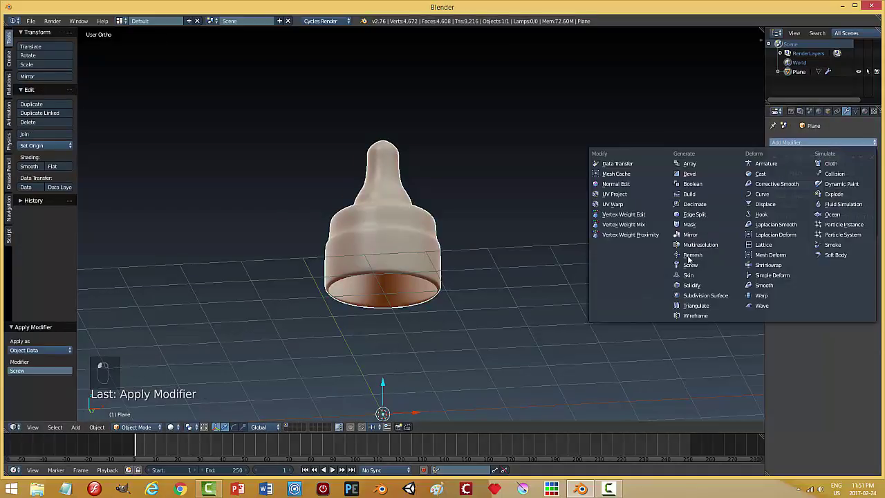
{"action": "left_click", "coordinate": [689, 290]}
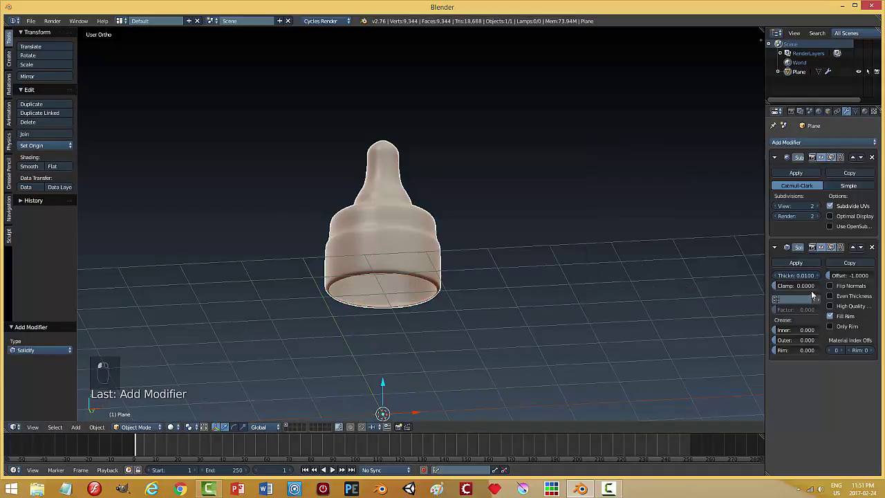
{"action": "left_click", "coordinate": [853, 247]}
{"action": "left_click_drag", "start_coordinate": [799, 187], "coordinate": [823, 187]}
{"action": "key", "text": "a"}
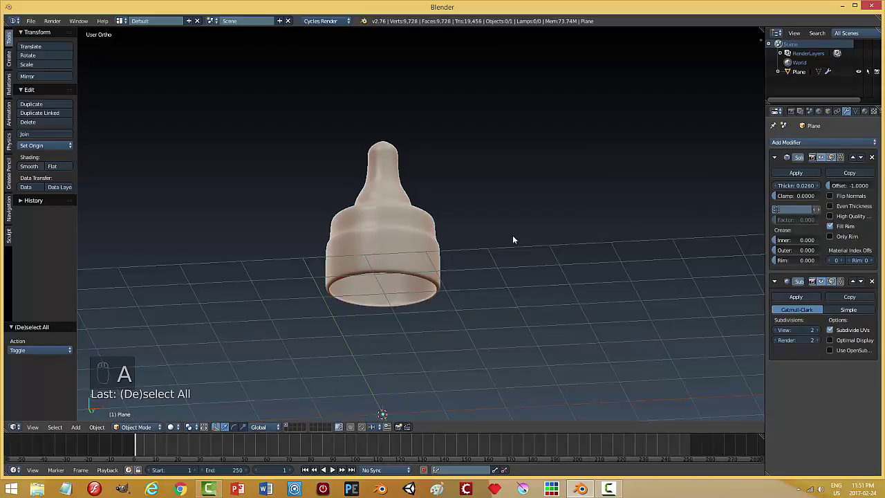
{"action": "left_click", "coordinate": [806, 173]}
- Hide the cap and nipple object and show the bottle body reference in the front view
{"action": "middle_click_drag", "start_coordinate": [478, 227], "coordinate": [469, 271]}
{"action": "middle_click_drag", "start_coordinate": [410, 272], "coordinate": [437, 253]}
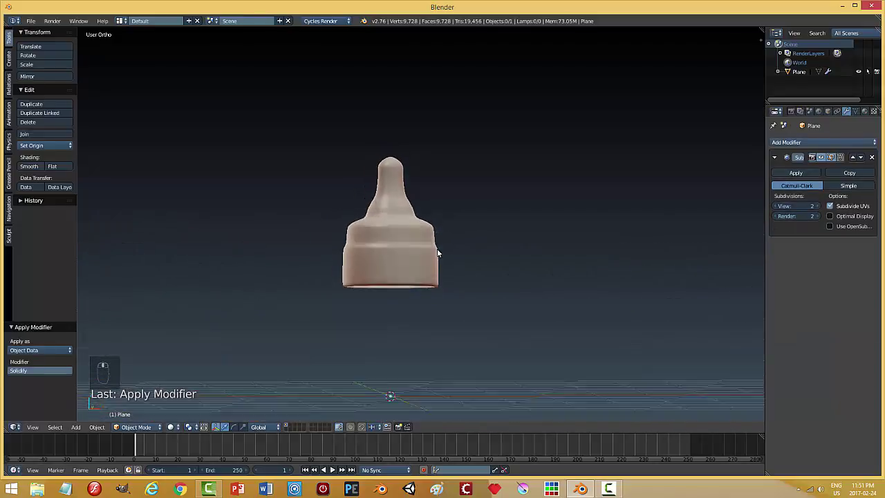
{"action": "key", "text": "h"}
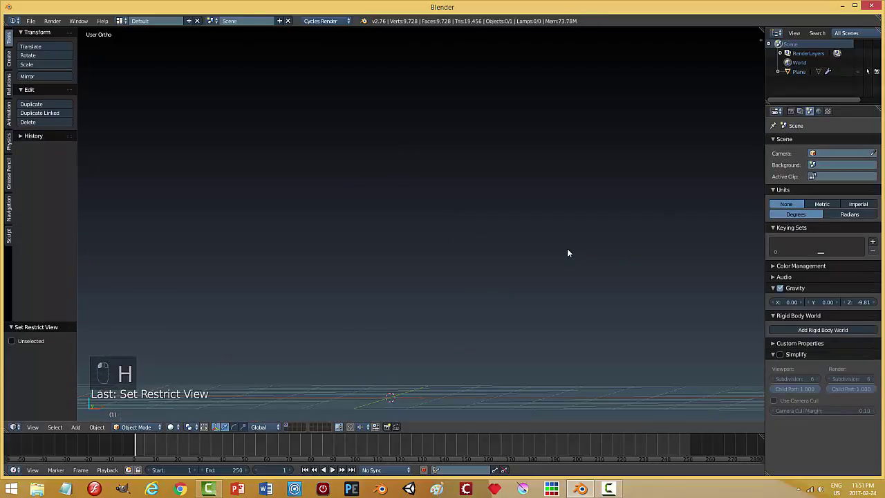
{"action": "key", "text": "KP_1"}
{"action": "middle_click_drag", "start_coordinate": [507, 292], "coordinate": [512, 138], "text": "shift"}
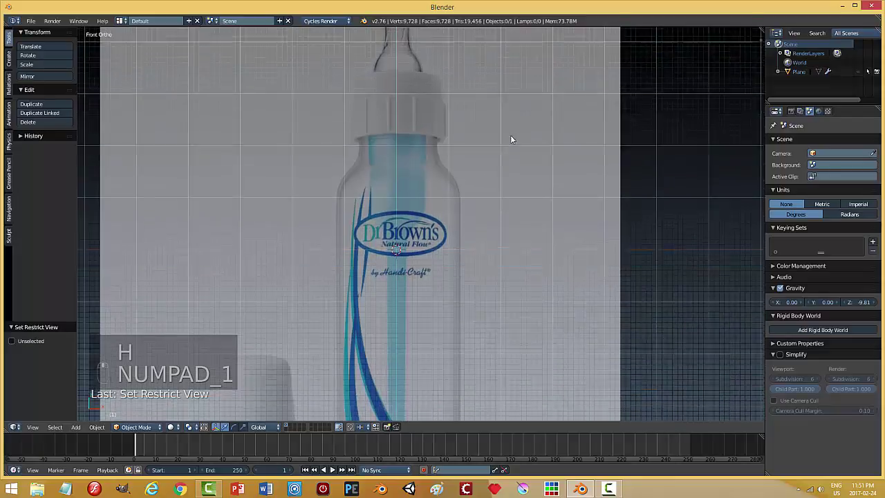
- Add a mesh plane and rotate it 90° around the X axis
{"action": "key", "text": "shift+a"}
{"action": "mouse_move", "coordinate": [434, 205]}
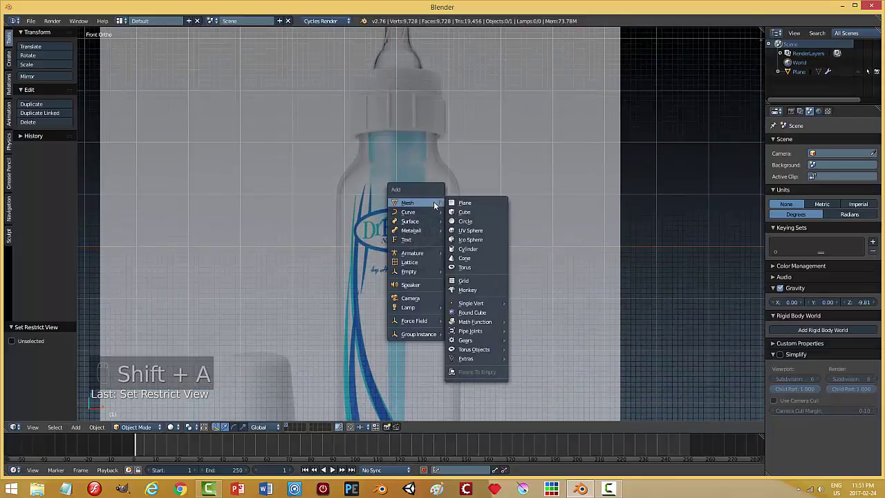
{"action": "left_click", "coordinate": [465, 203]}
{"action": "type", "text": "rx"}
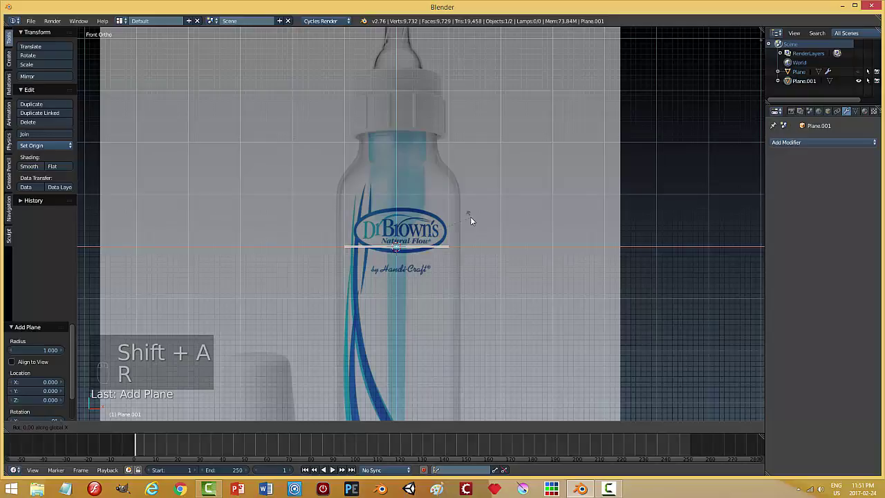
{"action": "type", "text": "90"}
{"action": "key", "text": "Return"}
- Enter Edit Mode on the new plane and merge all its vertices at the center
{"action": "key", "text": "Tab"}
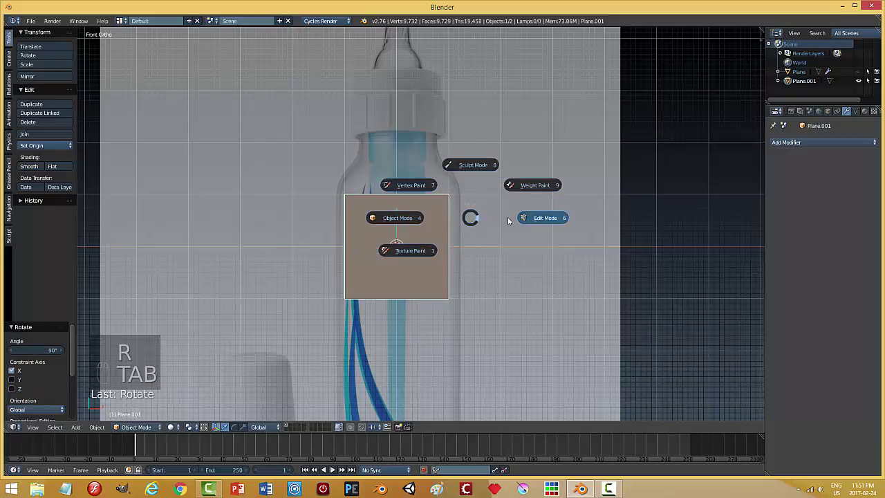
{"action": "left_click", "coordinate": [534, 218]}
{"action": "key", "text": "alt+m"}
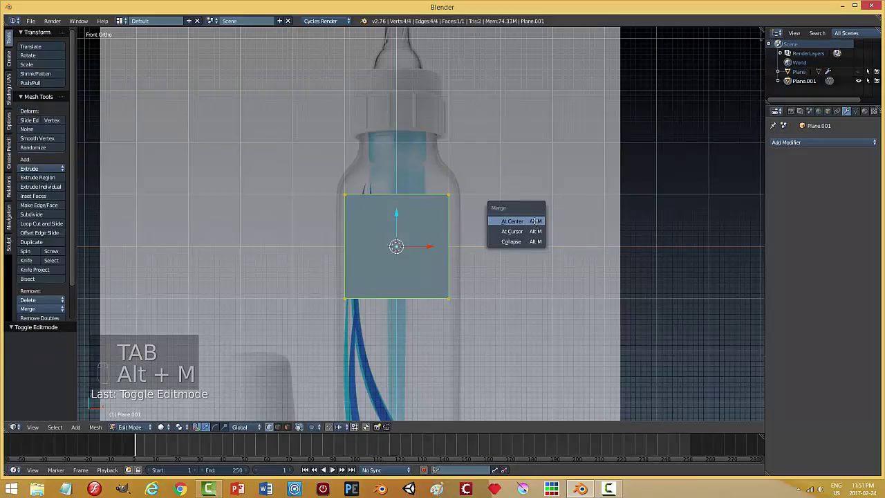
{"action": "left_click", "coordinate": [534, 221]}
- Raise the merged vertex about 2.286 along Z to the top of the bottle's neck and turn off the transform manipulator
{"action": "key", "text": "g"}
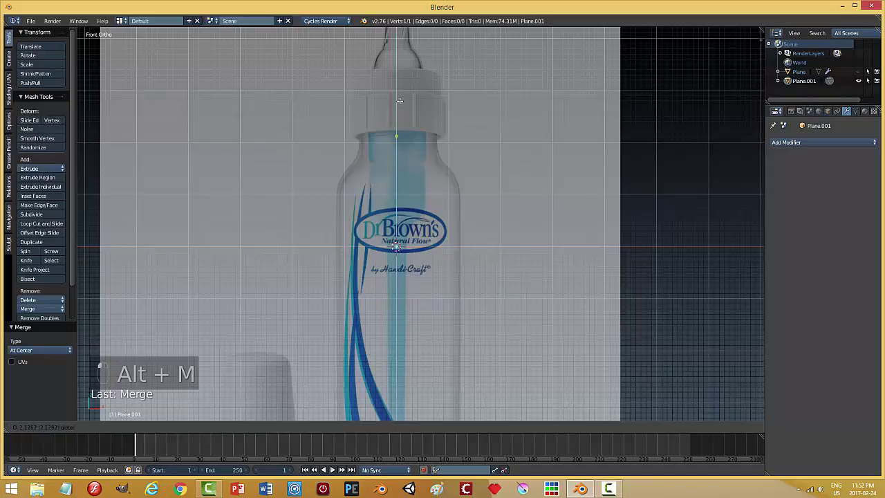
{"action": "left_click", "coordinate": [399, 96]}
{"action": "middle_click_drag", "start_coordinate": [445, 134], "coordinate": [468, 175], "text": "shift"}
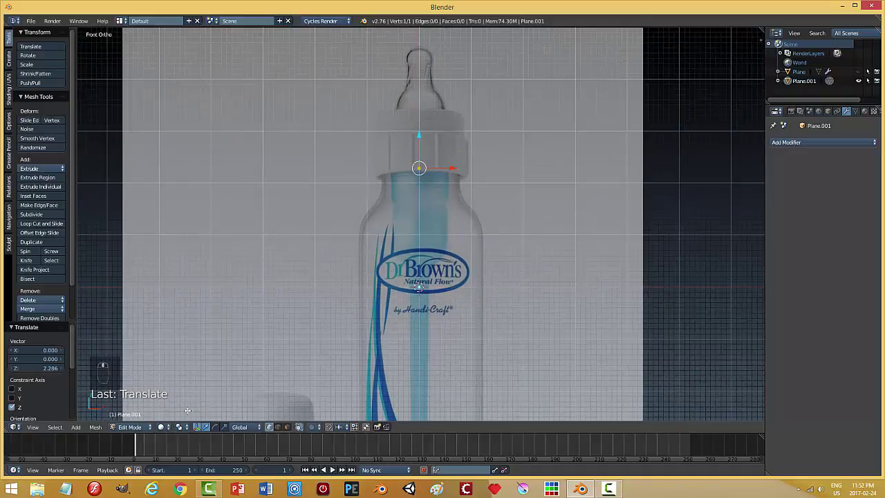
{"action": "left_click", "coordinate": [197, 427]}
{"action": "scroll", "coordinate": [508, 218], "scroll_direction": "up", "scroll_amount": 4}
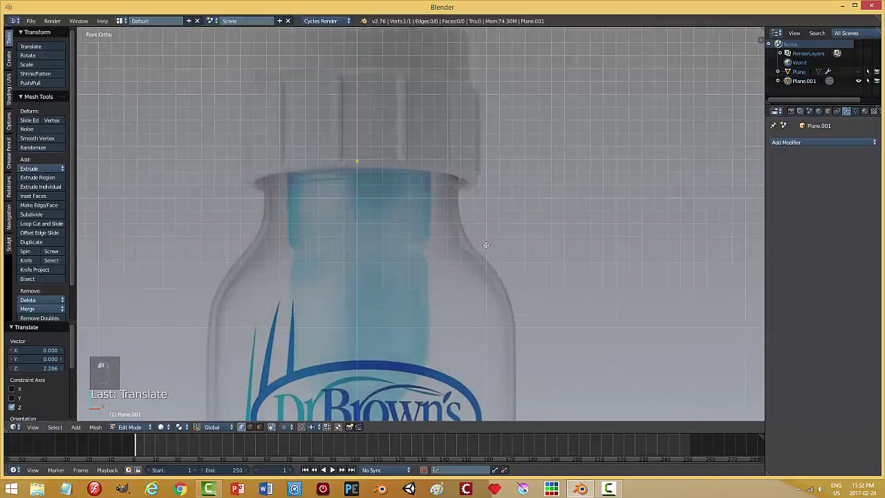
- Extrude the center vertex out to the neck's right edge, and extrude from there down about 0.128 to the neck's rim
{"action": "key", "text": "e"}
{"action": "key", "text": "g"}
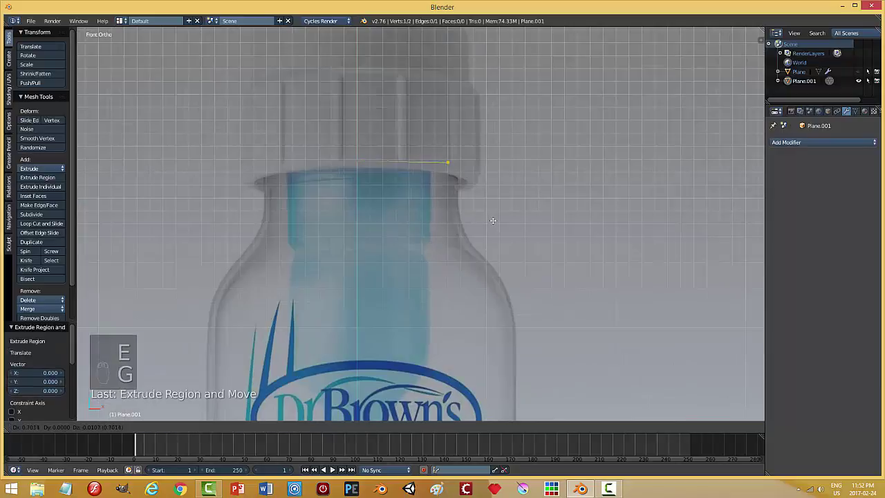
{"action": "left_click", "coordinate": [500, 218]}
{"action": "key", "text": "e"}
{"action": "key", "text": "g"}
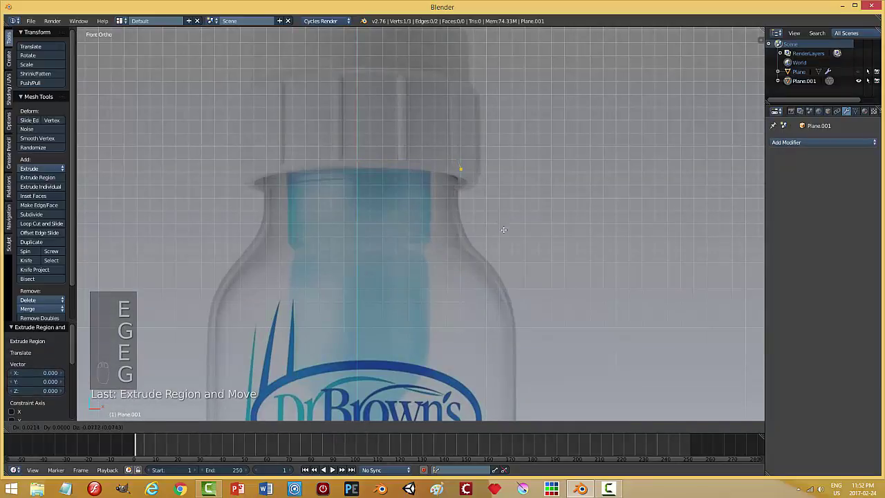
{"action": "left_click", "coordinate": [514, 226]}
{"action": "scroll", "coordinate": [514, 226], "scroll_direction": "up", "scroll_amount": 5}
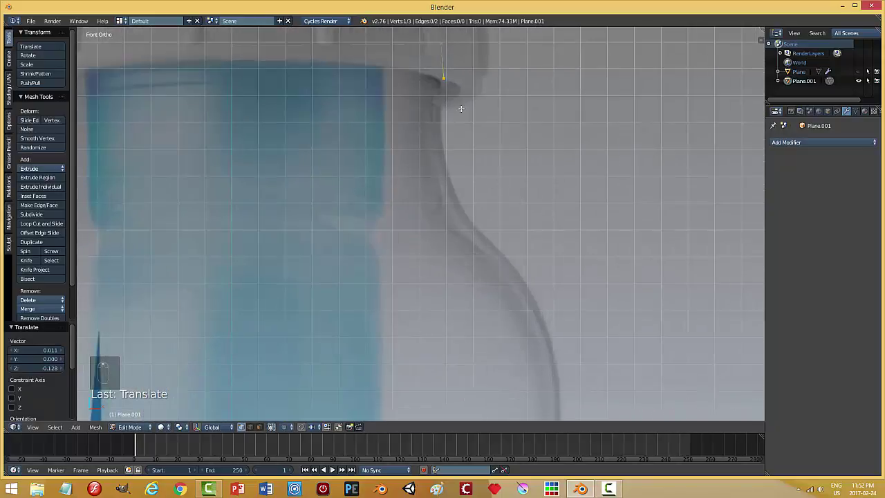
{"action": "key", "text": "g"}
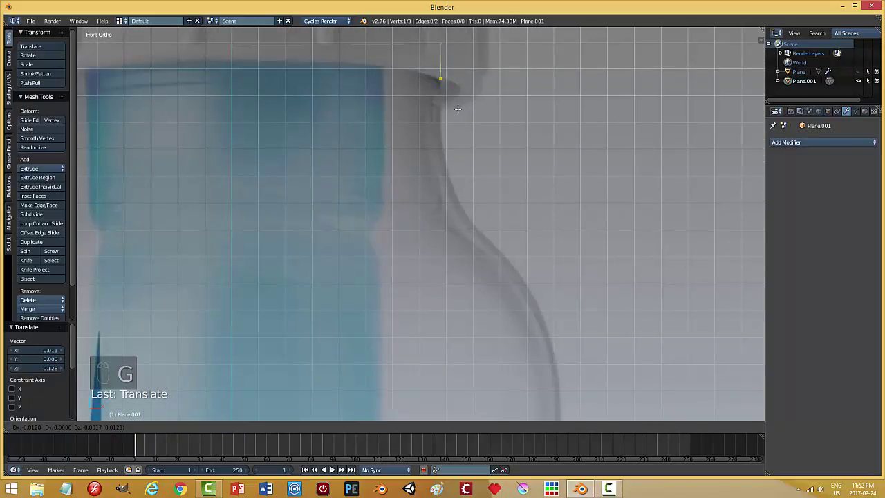
- Extrude two short profile segments downward from the rim, just beneath the cap's lower edge
{"action": "key", "text": "e"}
{"action": "left_click", "coordinate": [458, 112]}
{"action": "key", "text": "g"}
{"action": "left_click", "coordinate": [458, 114]}
{"action": "key", "text": "e"}
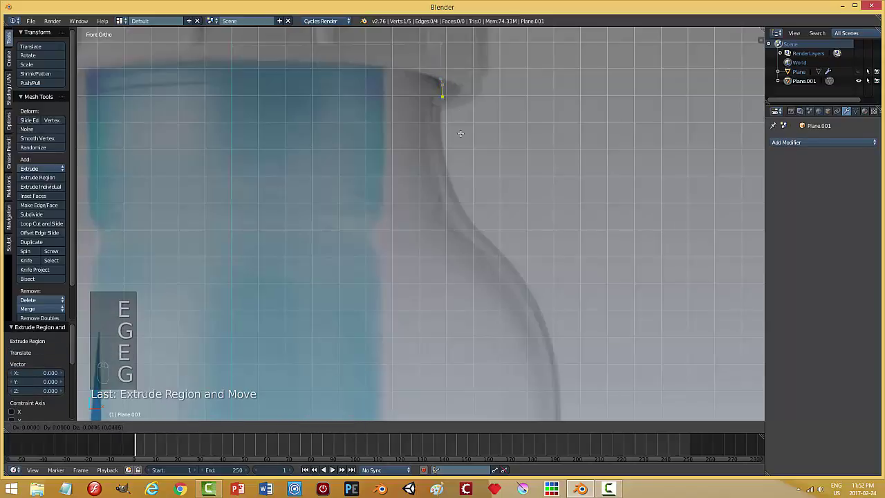
{"action": "left_click", "coordinate": [458, 139]}
- Extrude three profile segments down the neck's right edge to where it begins to flare, the last dropping about 0.264
{"action": "key", "text": "e"}
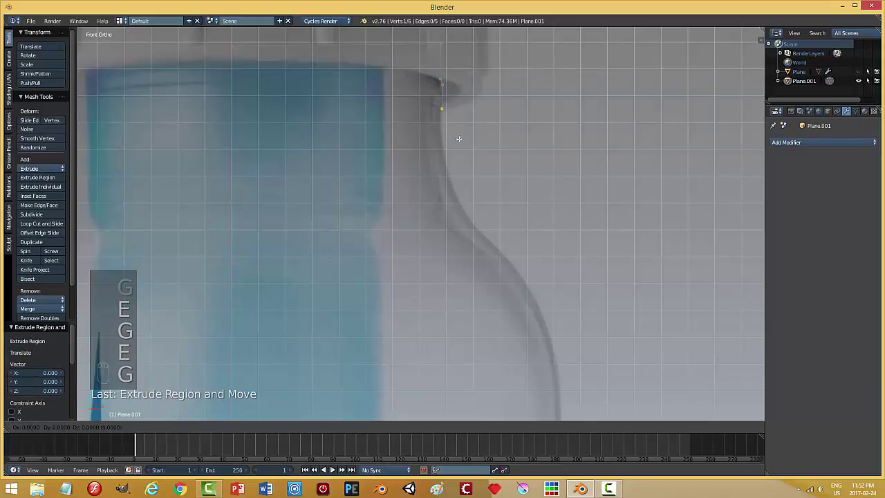
{"action": "left_click", "coordinate": [457, 140]}
{"action": "key", "text": "e"}
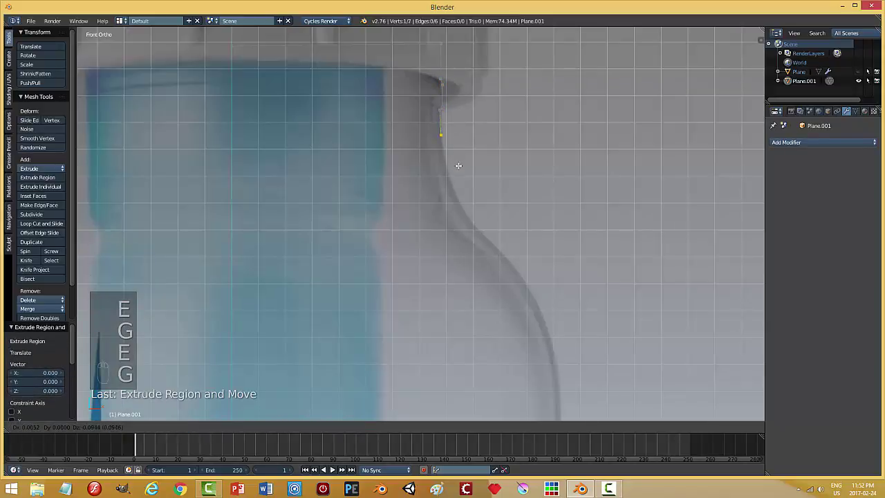
{"action": "left_click", "coordinate": [459, 166]}
{"action": "middle_click_drag", "start_coordinate": [482, 175], "coordinate": [473, 144], "text": "shift"}
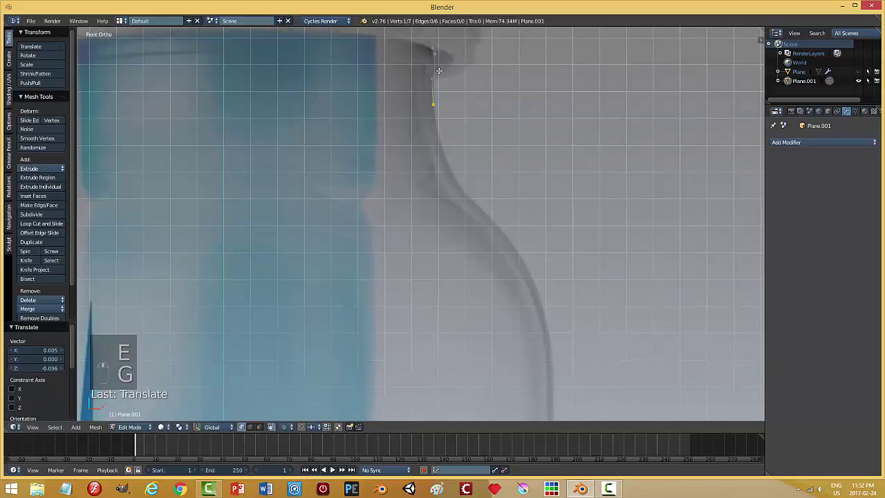
{"action": "key", "text": "e"}
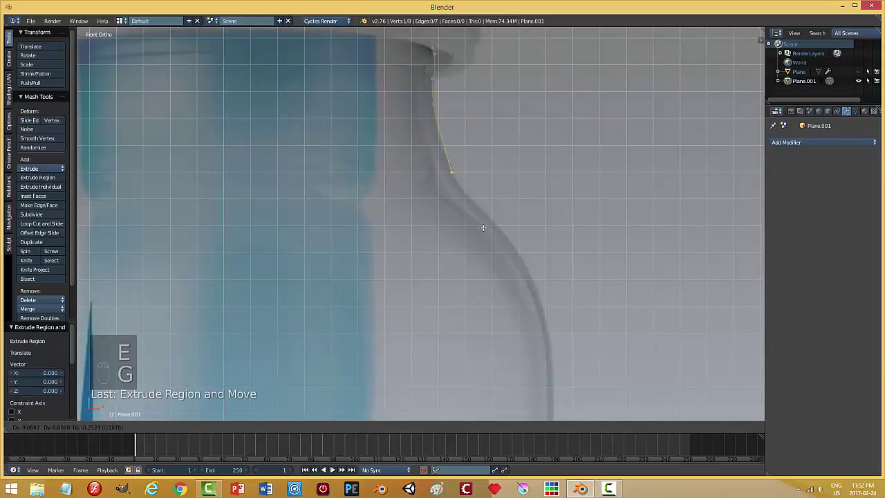
{"action": "left_click", "coordinate": [497, 244]}
- Extrude two segments outward along the upper shoulder curve, each about 0.11 to 0.12 across and 0.13 to 0.14 down
{"action": "middle_click_drag", "start_coordinate": [518, 211], "coordinate": [487, 108], "text": "shift"}
{"action": "key", "text": "e"}
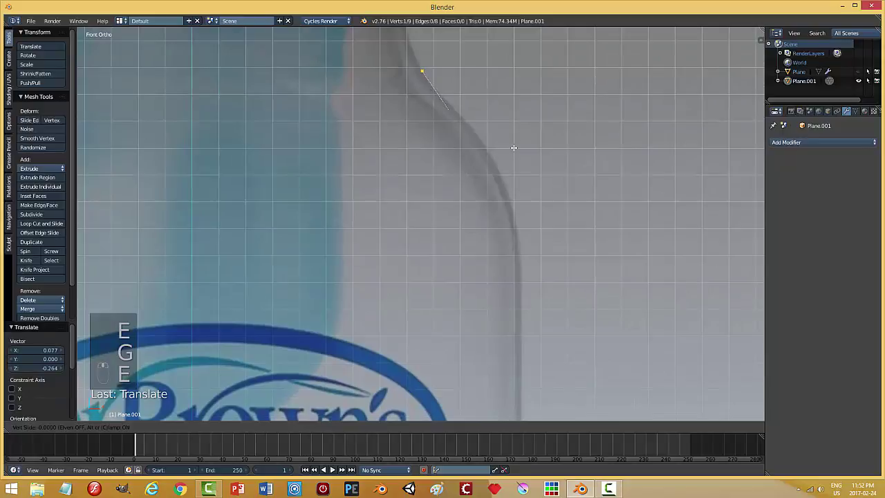
{"action": "left_click", "coordinate": [516, 151]}
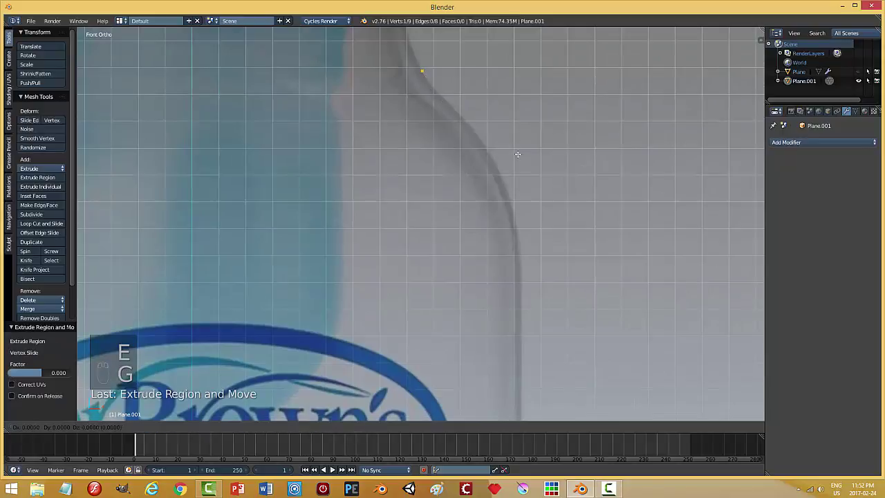
{"action": "left_click", "coordinate": [542, 182]}
{"action": "middle_click_drag", "start_coordinate": [567, 172], "coordinate": [540, 99], "text": "shift"}
{"action": "key", "text": "e"}
{"action": "key", "text": "g"}
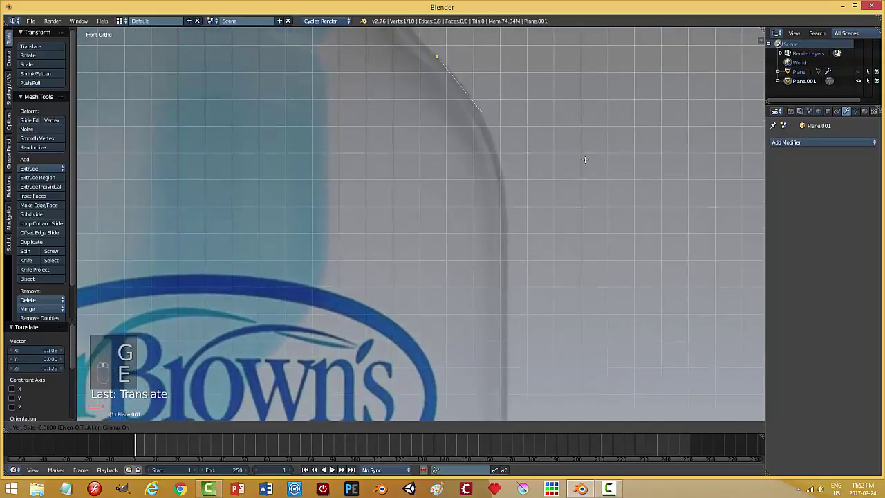
{"action": "left_click", "coordinate": [585, 160]}
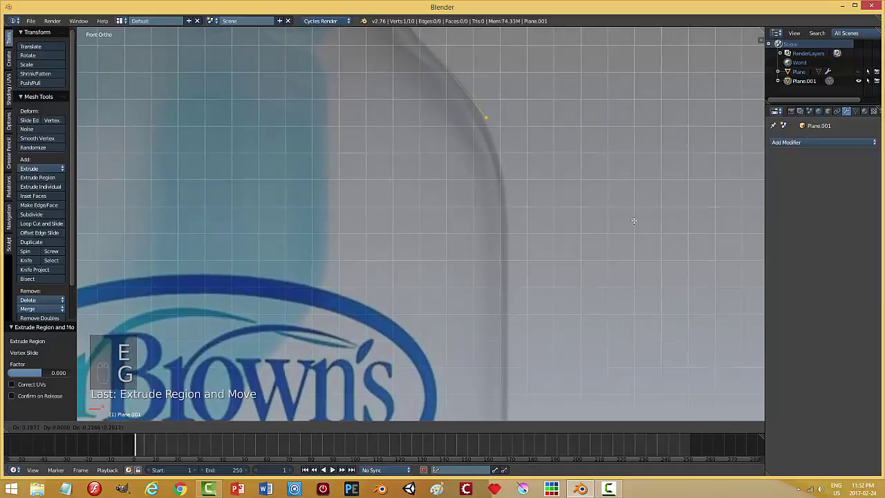
- Extrude two steeper segments around the lower shoulder, dropping about 0.141 and 0.184
{"action": "middle_click_drag", "start_coordinate": [573, 185], "coordinate": [563, 152], "text": "shift"}
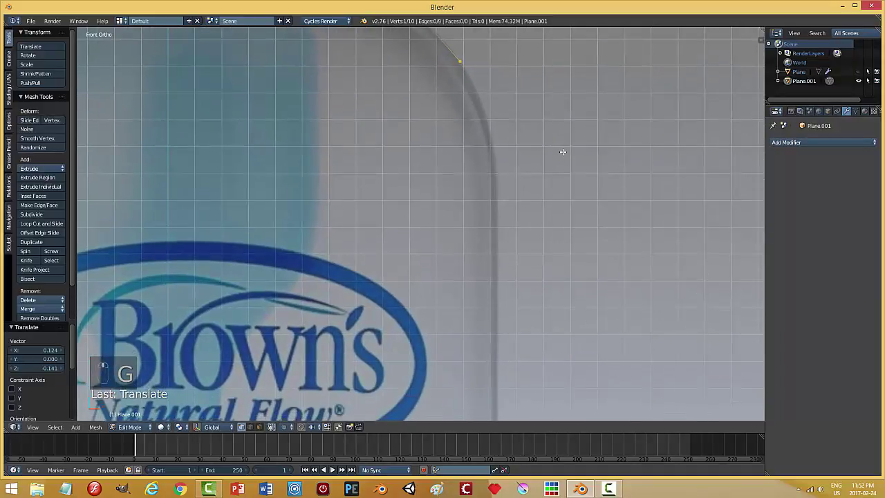
{"action": "key", "text": "e"}
{"action": "key", "text": "g"}
{"action": "left_click", "coordinate": [583, 184]}
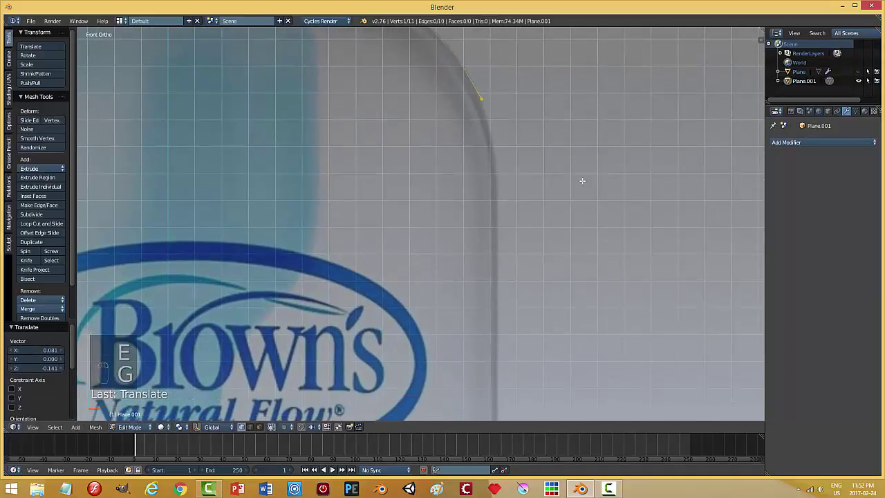
{"action": "middle_click_drag", "start_coordinate": [581, 180], "coordinate": [567, 127], "text": "shift"}
{"action": "key", "text": "e"}
{"action": "key", "text": "g"}
{"action": "left_click", "coordinate": [579, 176]}
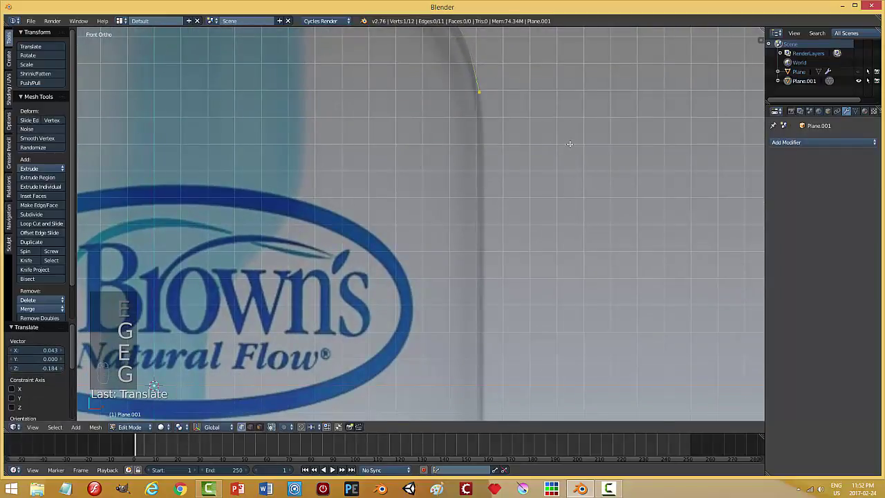
- Extrude one short segment down about 0.146 to where the shoulder meets the straight side wall
{"action": "scroll", "coordinate": [569, 143], "scroll_direction": "down", "scroll_amount": 2}
{"action": "key", "text": "e"}
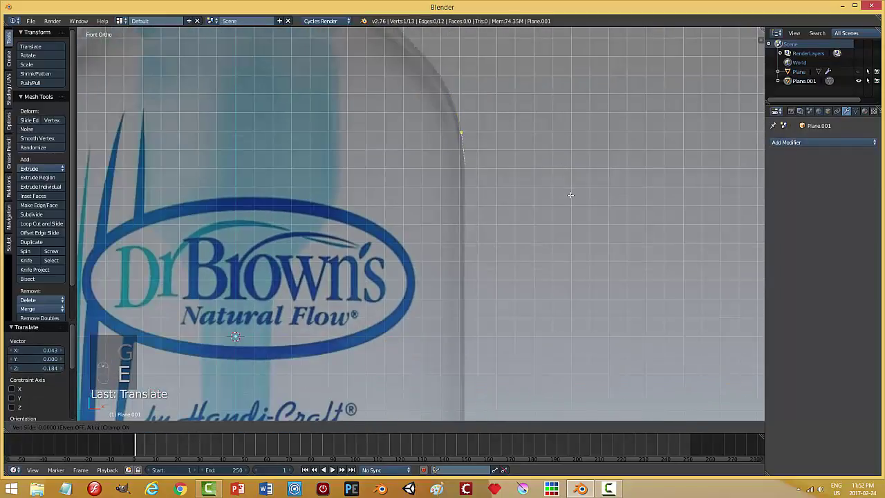
{"action": "left_click", "coordinate": [570, 195]}
{"action": "key", "text": "g"}
{"action": "left_click", "coordinate": [572, 218]}
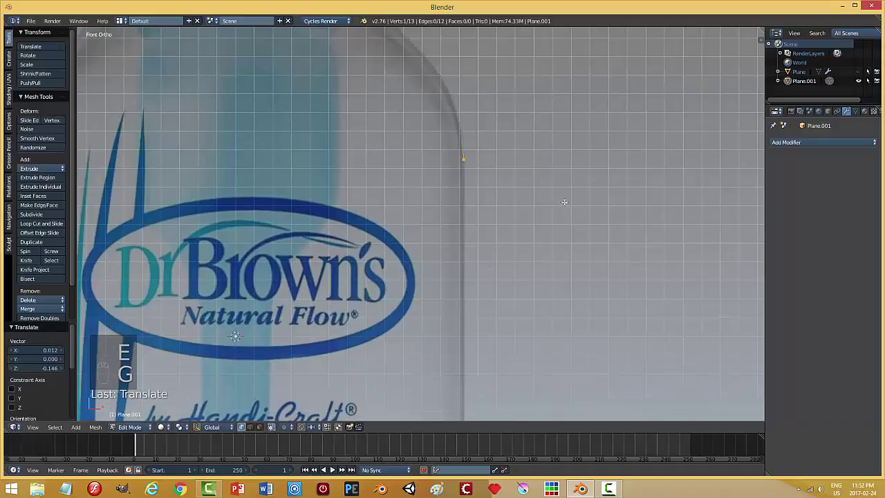
- Extrude the straight side wall down about 1.085 along Z and lower its end vertex about 3.776 more to the base curve
{"action": "mouse_move", "coordinate": [564, 202]}
{"action": "middle_mouse_down", "text": "shift"}
{"action": "mouse_move", "coordinate": [558, 106]}
{"action": "mouse_move", "coordinate": [550, 199]}
{"action": "middle_mouse_up", "text": "shift"}
{"action": "key", "text": "e"}
{"action": "key", "text": "g"}
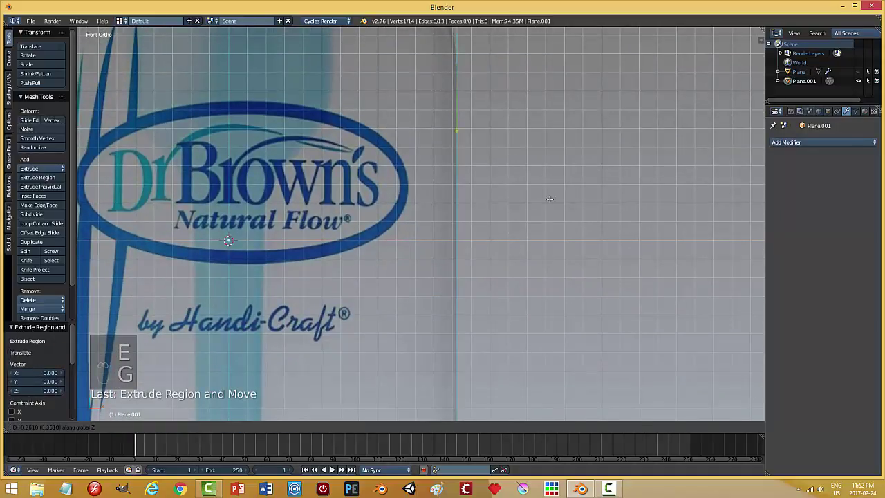
{"action": "left_click", "coordinate": [567, 306]}
{"action": "scroll", "coordinate": [569, 290], "scroll_direction": "down", "scroll_amount": 8}
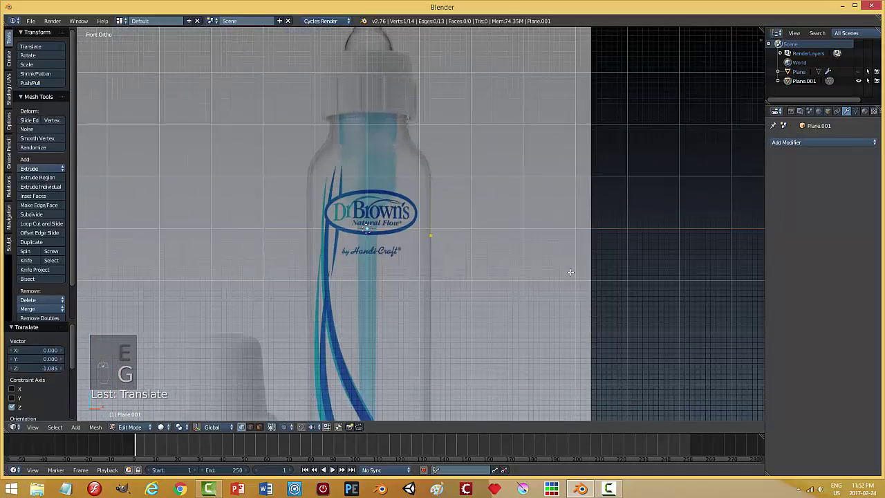
{"action": "key", "text": "g"}
{"action": "middle_click_drag", "start_coordinate": [569, 271], "coordinate": [572, 314]}
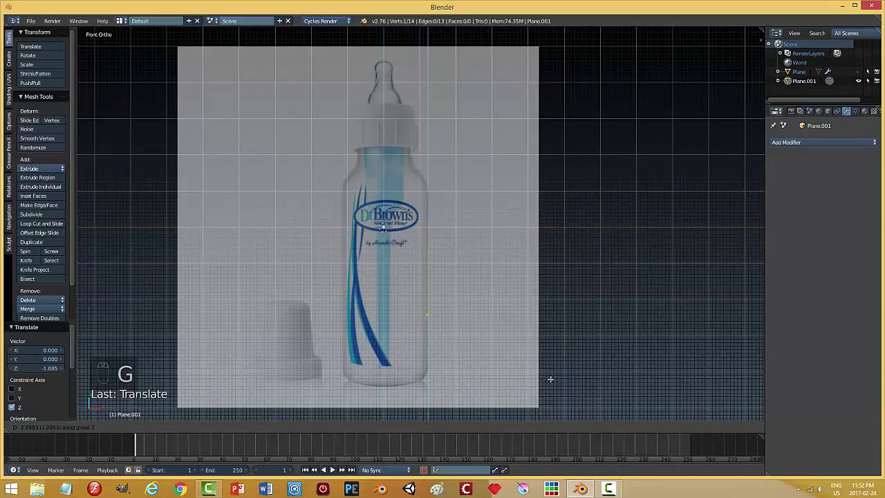
{"action": "left_click", "coordinate": [551, 409]}
- Extrude three short segments around the bottle's rounded bottom-right corner, the last about 0.09 inward and 0.03 down
{"action": "scroll", "coordinate": [537, 324], "scroll_direction": "up", "scroll_amount": 6}
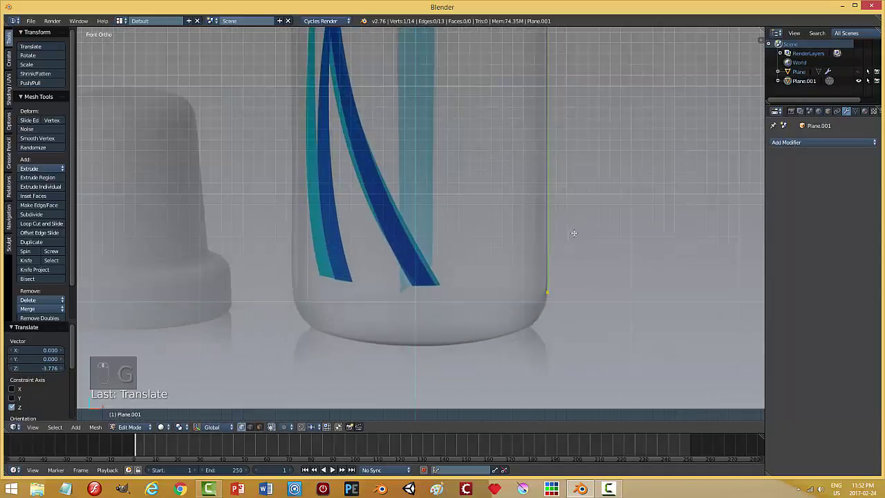
{"action": "key", "text": "e"}
{"action": "key", "text": "g"}
{"action": "left_click", "coordinate": [590, 318]}
{"action": "key", "text": "e"}
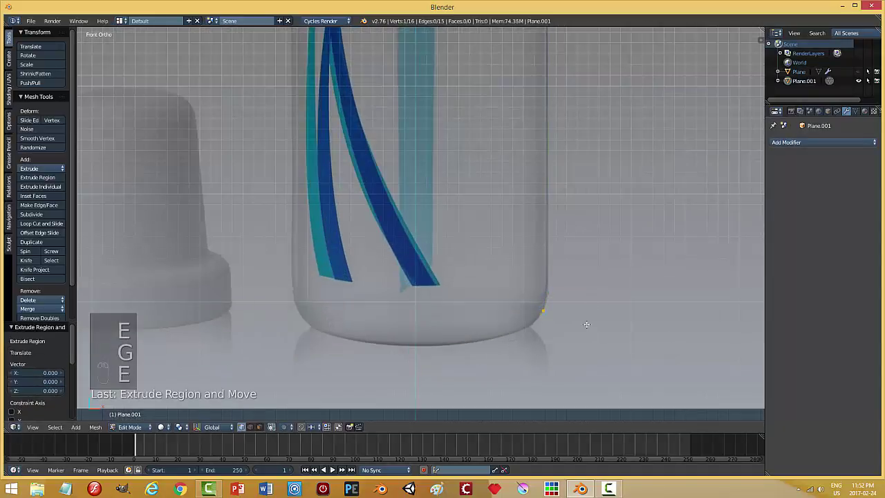
{"action": "key", "text": "g"}
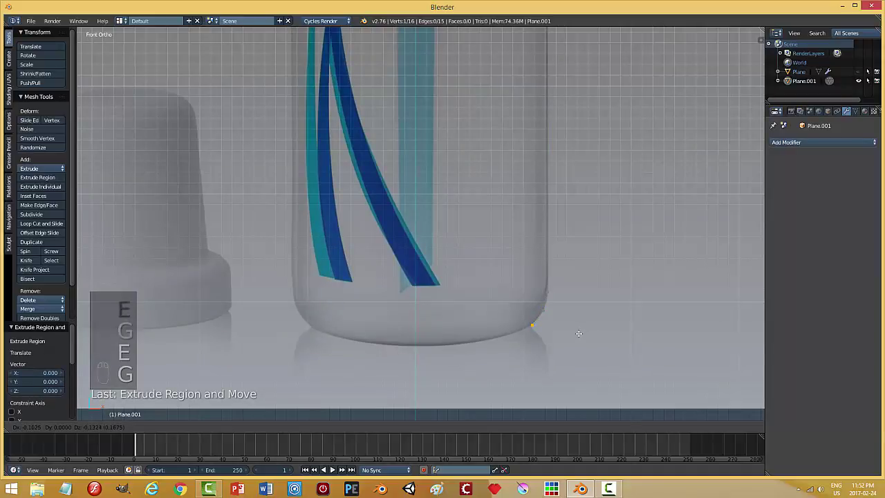
{"action": "left_click", "coordinate": [578, 333]}
{"action": "key", "text": "e"}
{"action": "key", "text": "g"}
{"action": "left_click", "coordinate": [569, 337]}
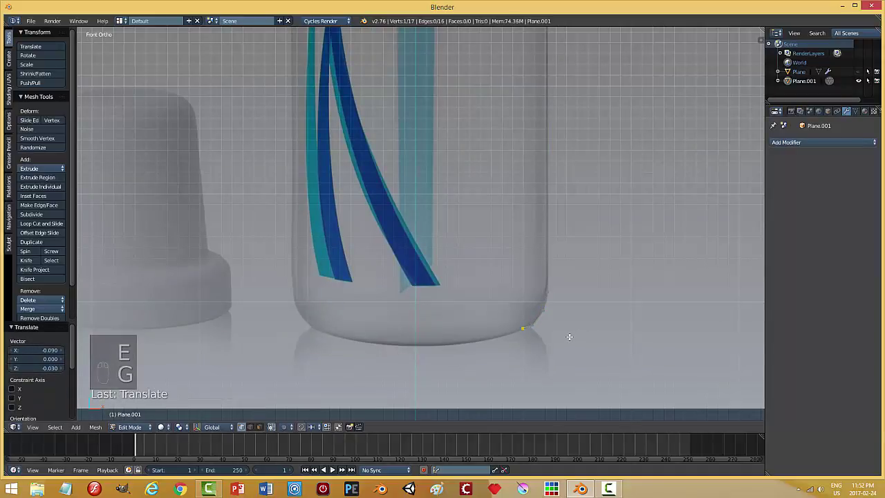
- Extrude the last vertex about 0.991 inward along X to the bottle's center axis to form the base
{"action": "key", "text": "e"}
{"action": "key", "text": "g"}
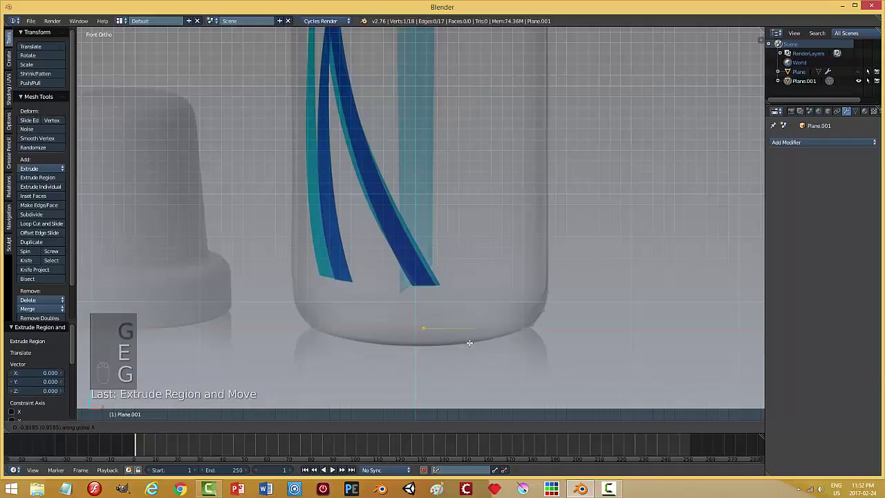
{"action": "left_click", "coordinate": [463, 342]}
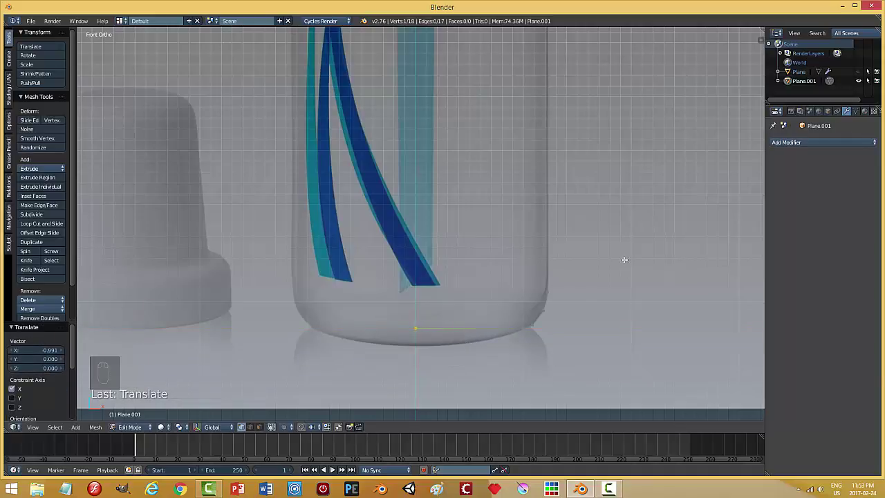
- Select the profile's two center-axis vertices and open their median X value for editing
{"action": "scroll", "coordinate": [625, 259], "scroll_direction": "down", "scroll_amount": 6}
{"action": "middle_click_drag", "start_coordinate": [563, 201], "coordinate": [493, 278], "text": "shift"}
{"action": "scroll", "coordinate": [462, 247], "scroll_direction": "up", "scroll_amount": 4}
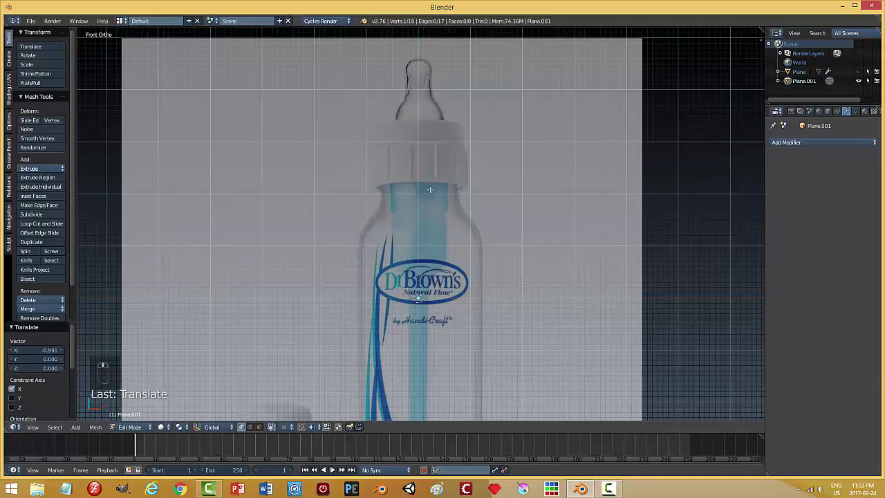
{"action": "key", "text": "n"}
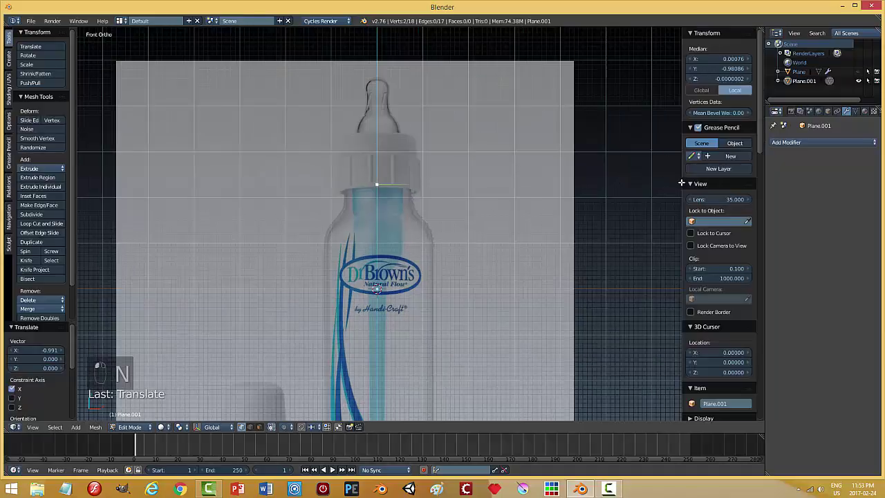
{"action": "left_click", "coordinate": [736, 60]}
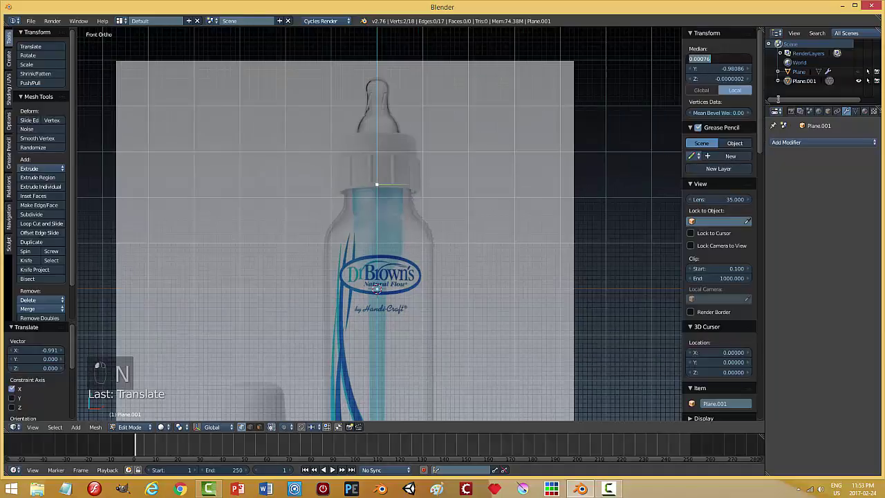
{"action": "key", "text": "Escape"}
- Deselect all vertices, return to Object Mode and hide the object's transform properties
{"action": "key", "text": "a"}
{"action": "key", "text": "Tab"}
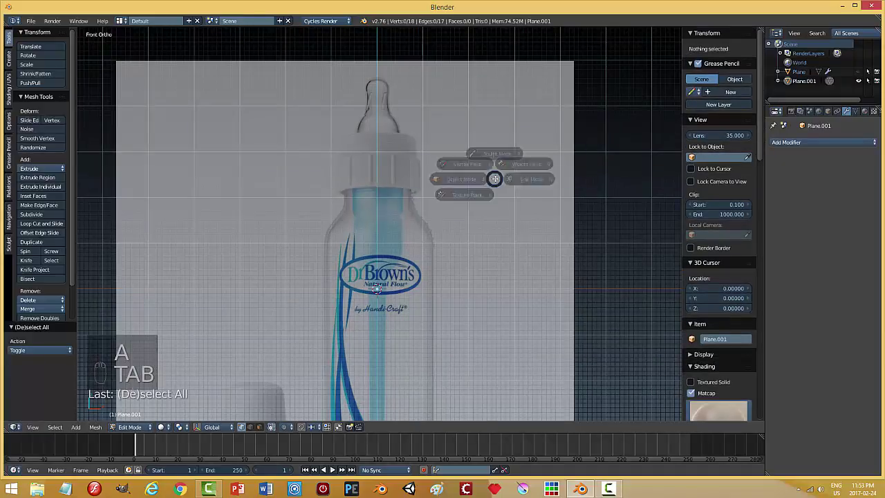
{"action": "left_click", "coordinate": [561, 178]}
{"action": "key", "text": "n"}
{"action": "scroll", "coordinate": [525, 204], "scroll_direction": "down", "scroll_amount": 4}
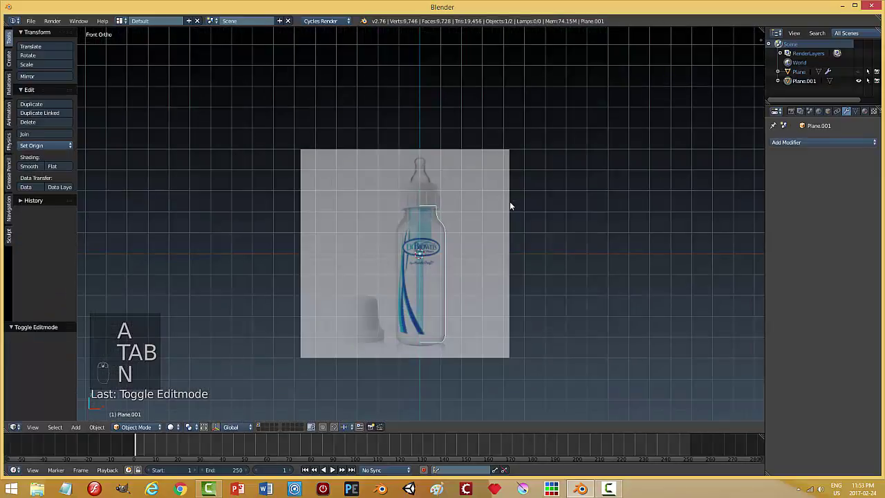
- Add a Screw modifier to the bottle profile and set its axis to Y
{"action": "left_click", "coordinate": [794, 142]}
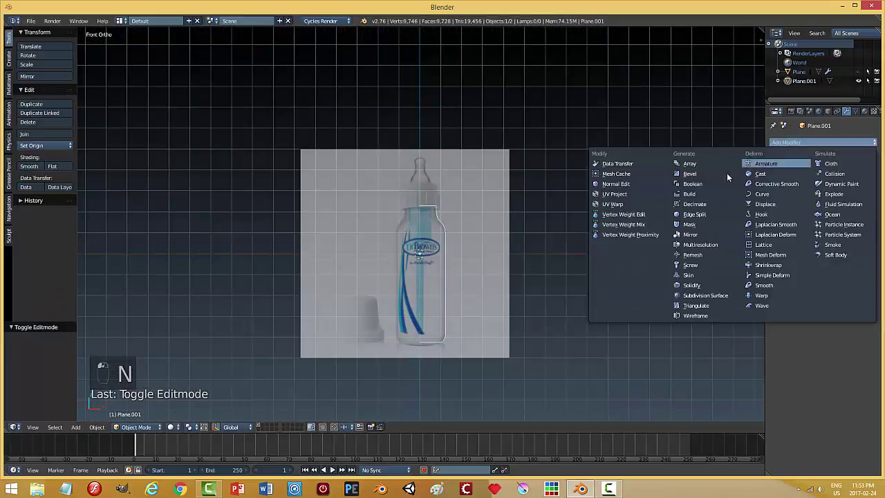
{"action": "left_click", "coordinate": [694, 266]}
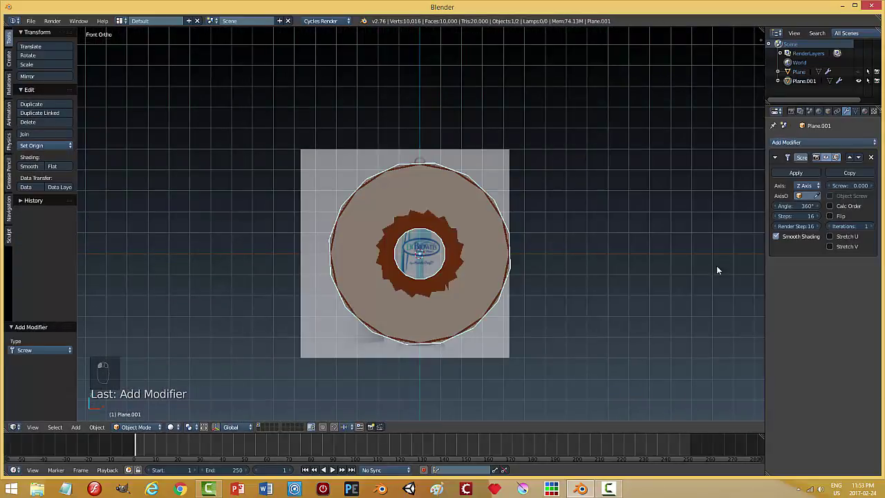
{"action": "left_click", "coordinate": [808, 187]}
{"action": "left_click", "coordinate": [809, 164]}
- Add a Subdivision Surface modifier to the bottle body and set its view subdivisions to 2
{"action": "left_click", "coordinate": [804, 142]}
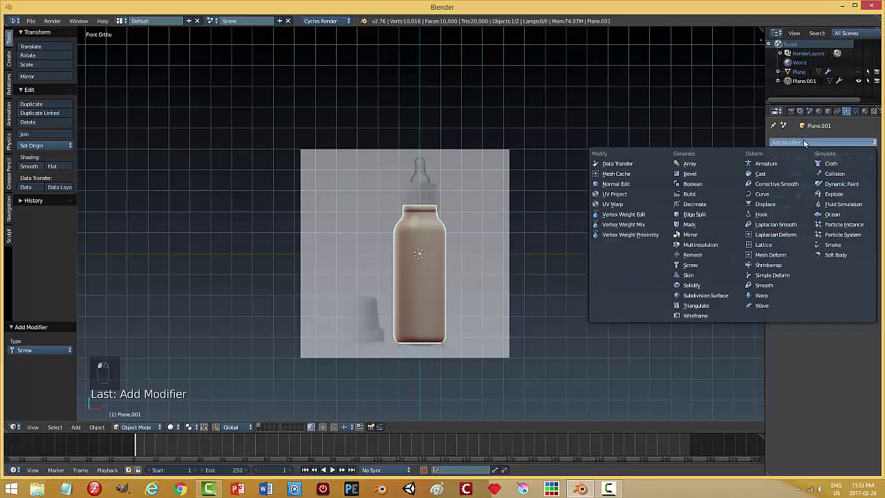
{"action": "left_click", "coordinate": [702, 295]}
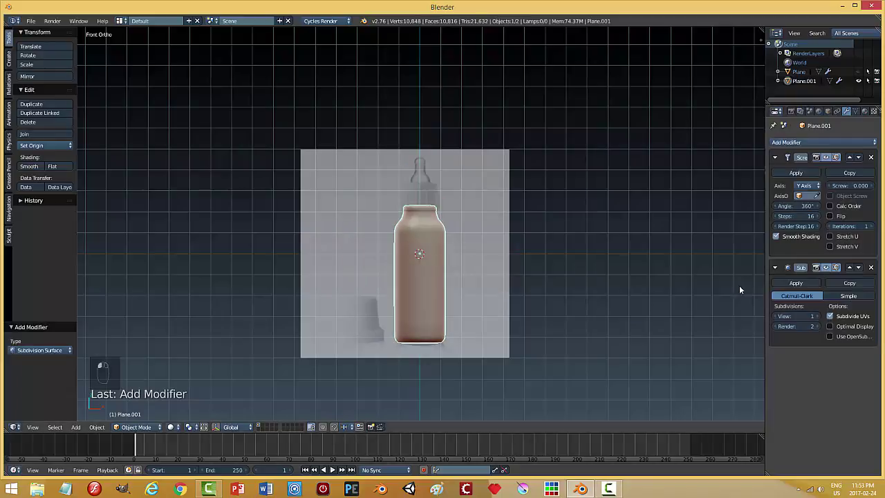
{"action": "left_click", "coordinate": [820, 317]}
- Enter Edit Mode and delete the center vertex at the top of the bottle's neck
{"action": "scroll", "coordinate": [505, 266], "scroll_direction": "up", "scroll_amount": 3}
{"action": "middle_click_drag", "start_coordinate": [483, 263], "coordinate": [450, 200]}
{"action": "key", "text": "Tab"}
{"action": "left_click", "coordinate": [511, 201]}
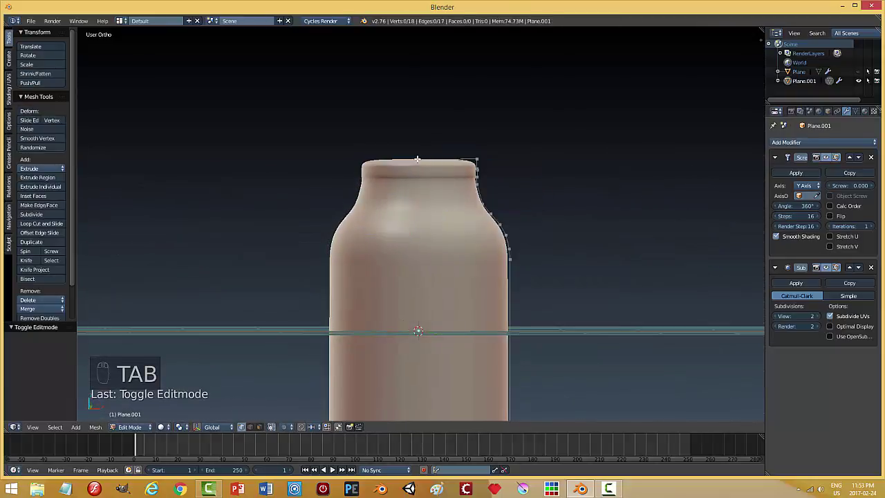
{"action": "key", "text": "x"}
{"action": "left_click", "coordinate": [417, 155]}
- Return to Object Mode and apply the bottle body's Screw modifier
{"action": "middle_click_drag", "start_coordinate": [417, 155], "coordinate": [508, 273]}
{"action": "scroll", "coordinate": [502, 192], "scroll_direction": "down", "scroll_amount": 5}
{"action": "key", "text": "Tab"}
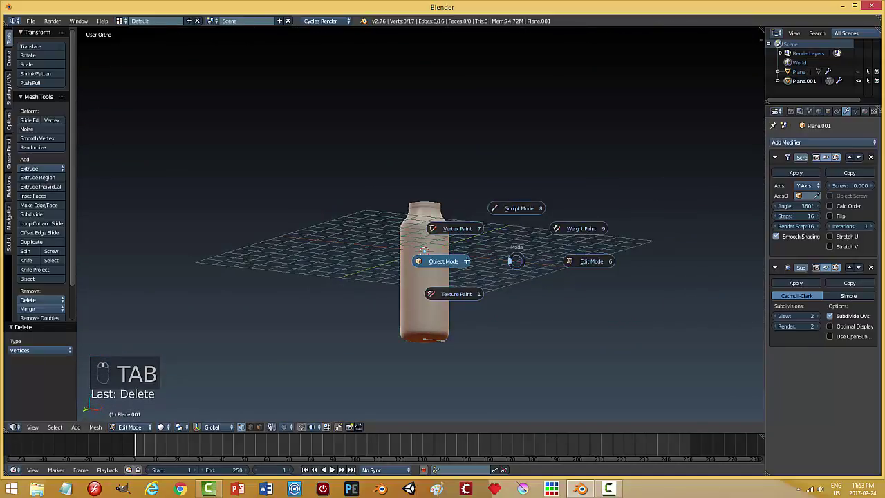
{"action": "middle_click_drag", "start_coordinate": [502, 239], "coordinate": [515, 273]}
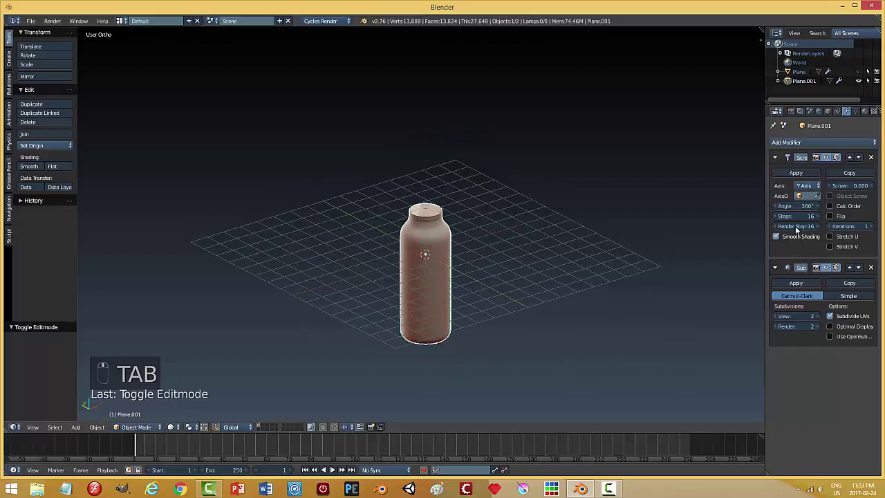
{"action": "left_click", "coordinate": [799, 173]}
- Add a Solidify modifier to the bottle body, place it above the Subdivision Surface modifier, and set its thickness to 0.0270
{"action": "left_click", "coordinate": [784, 143]}
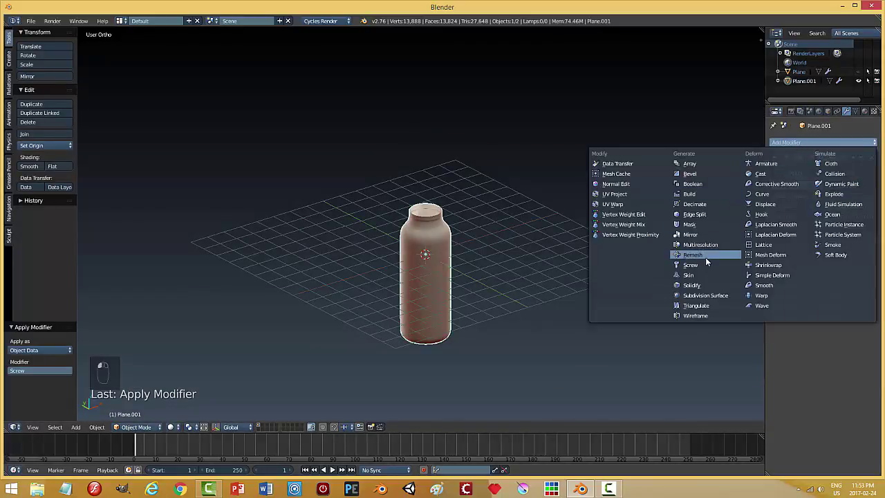
{"action": "left_click", "coordinate": [706, 284]}
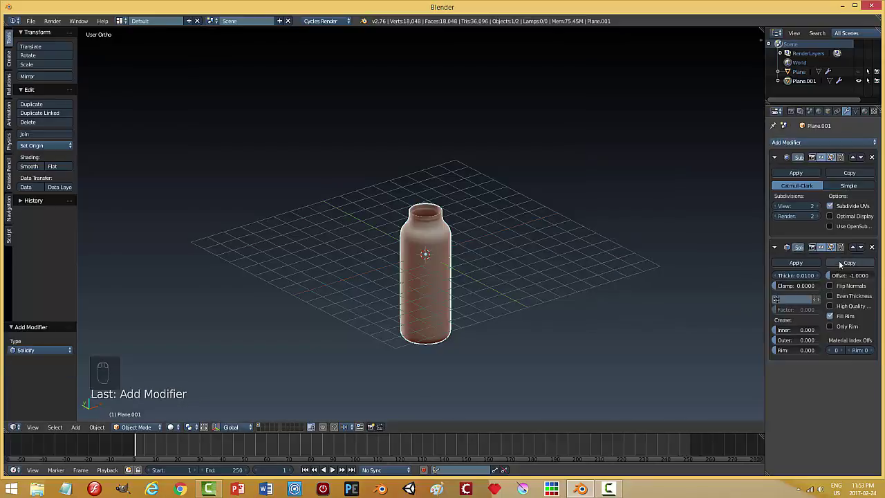
{"action": "left_click", "coordinate": [853, 247]}
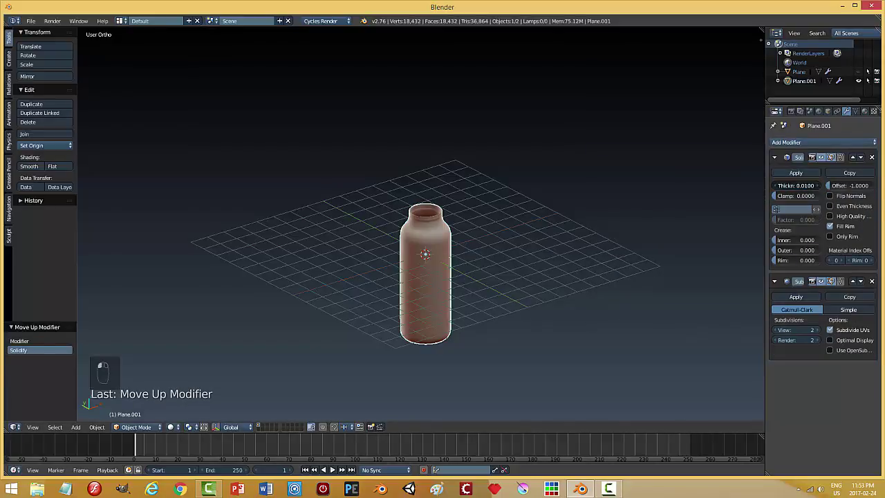
{"action": "key", "text": "a"}
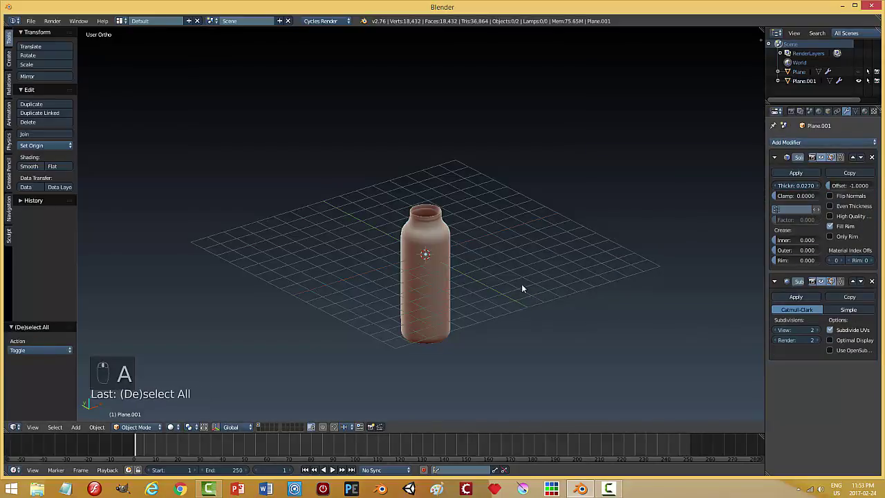
- Check the underside of the bottle, reselect the body, and apply its Solidify modifier
{"action": "middle_click_drag", "start_coordinate": [521, 287], "coordinate": [491, 296]}
{"action": "scroll", "coordinate": [491, 296], "scroll_direction": "up", "scroll_amount": 6}
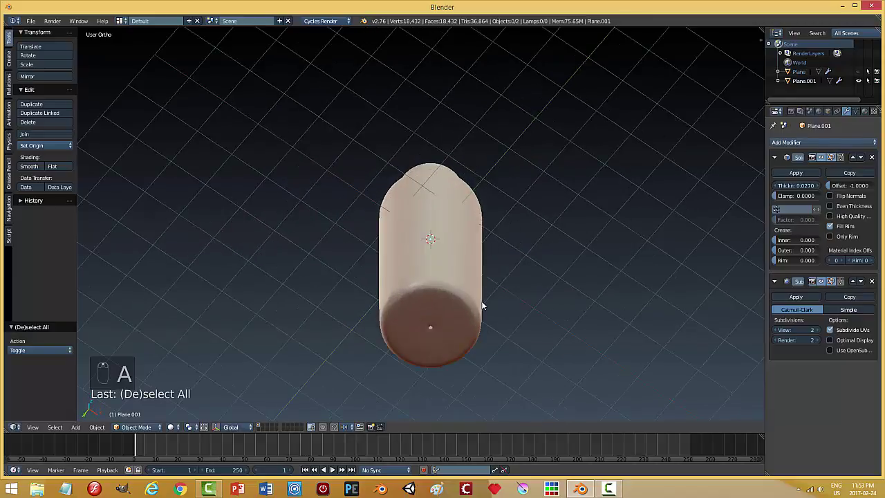
{"action": "scroll", "coordinate": [463, 325], "scroll_direction": "down", "scroll_amount": 2}
{"action": "right_click", "coordinate": [458, 329]}
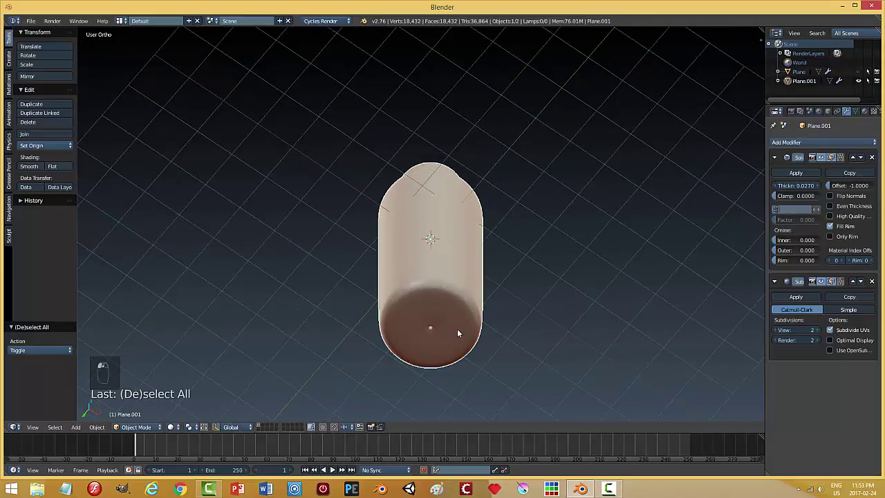
{"action": "left_click", "coordinate": [796, 173]}
- Enter Edit Mode on the bottle body and frame the tiny hole at the center of its base
{"action": "key", "text": "Tab"}
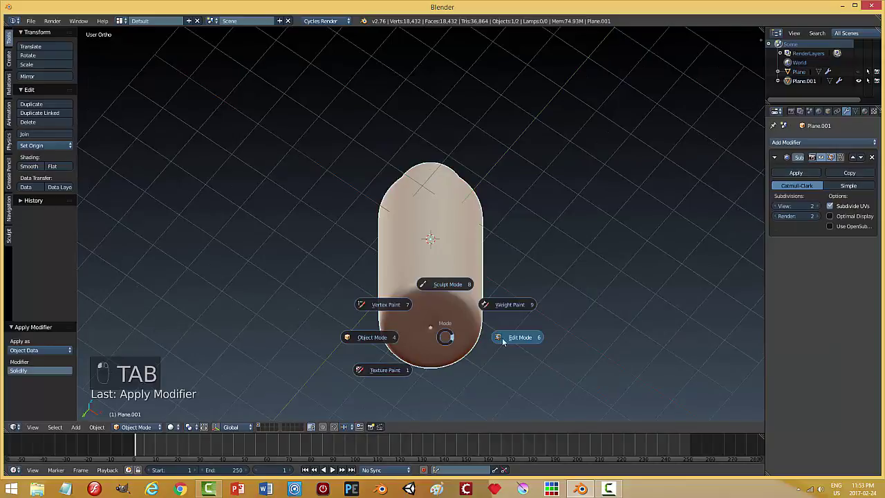
{"action": "scroll", "coordinate": [455, 336], "scroll_direction": "up", "scroll_amount": 7}
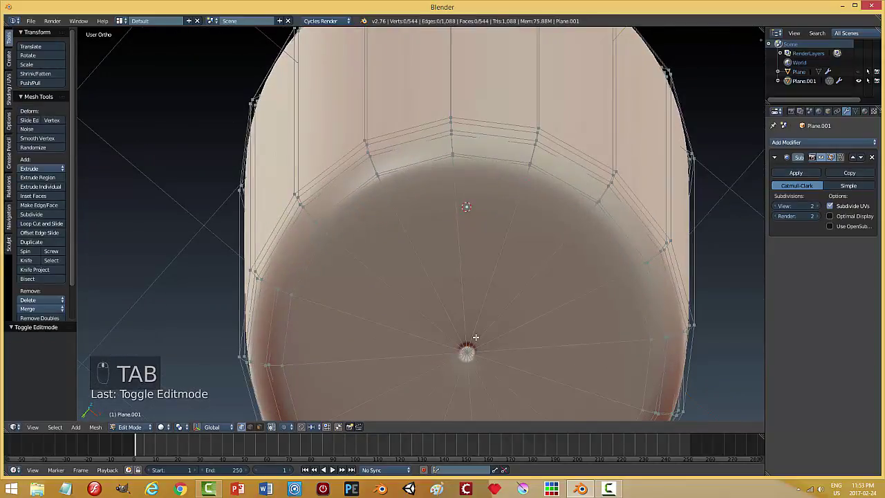
{"action": "middle_click_drag", "start_coordinate": [477, 339], "coordinate": [480, 292]}
{"action": "scroll", "coordinate": [480, 297], "scroll_direction": "up", "scroll_amount": 5}
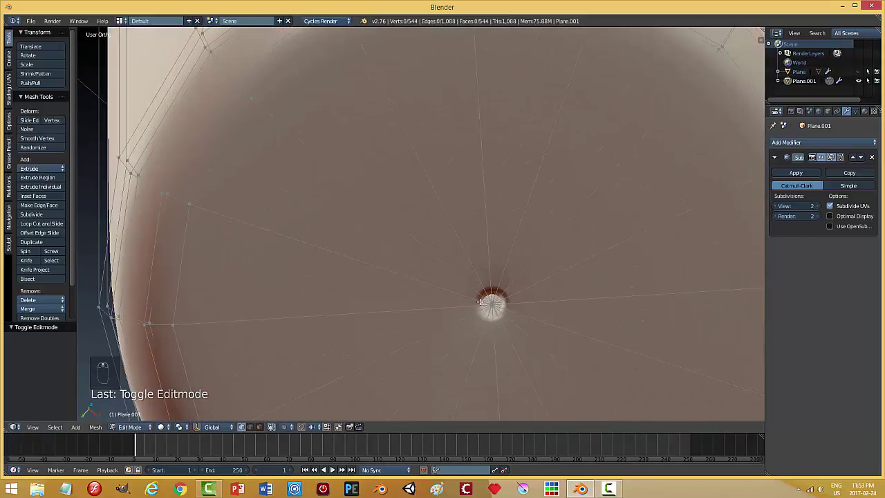
{"action": "middle_click_drag", "start_coordinate": [545, 354], "coordinate": [429, 386], "text": "shift"}
{"action": "scroll", "coordinate": [487, 294], "scroll_direction": "up", "scroll_amount": 6}
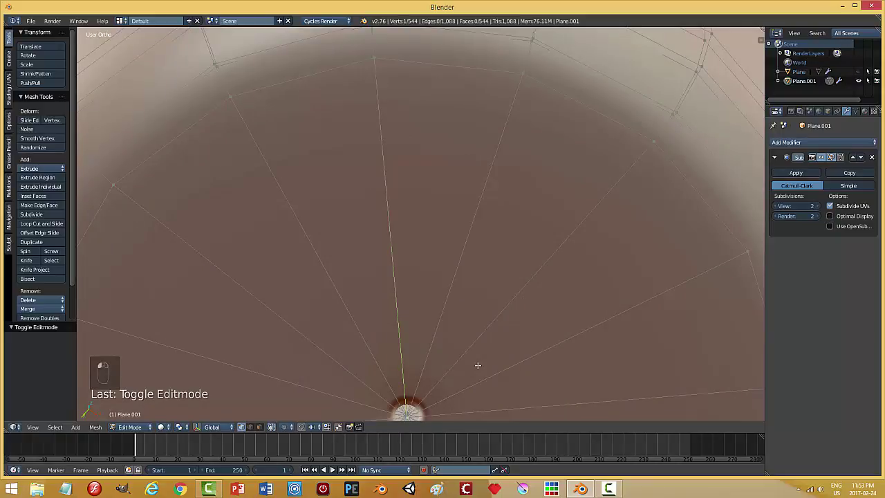
{"action": "key", "text": "KP_Decimal"}
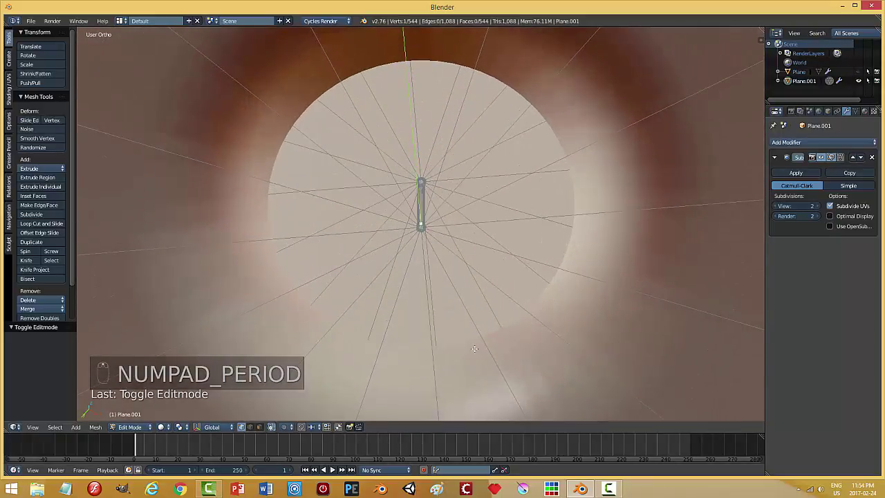
{"action": "scroll", "coordinate": [466, 308], "scroll_direction": "up", "scroll_amount": 3}
{"action": "middle_click_drag", "start_coordinate": [466, 285], "coordinate": [464, 282]}
{"action": "right_click", "coordinate": [426, 234], "text": "alt"}
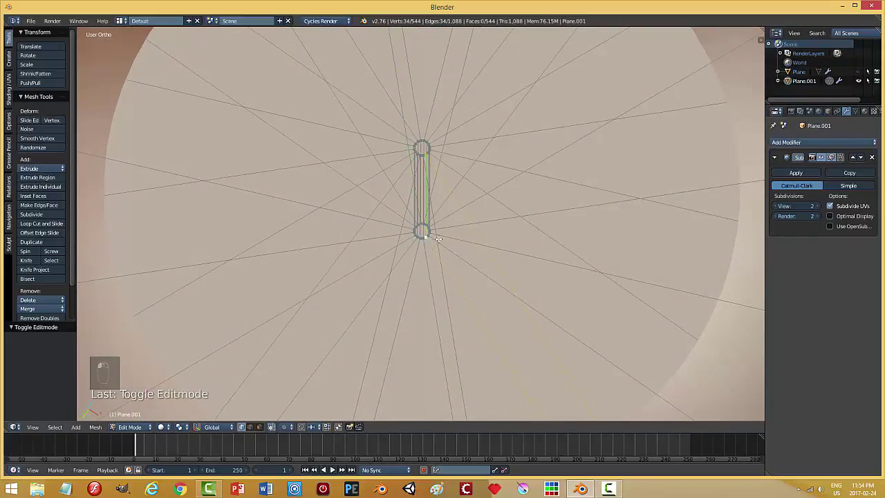
{"action": "key", "text": "a"}
{"action": "key", "text": "ctrl+Tab"}
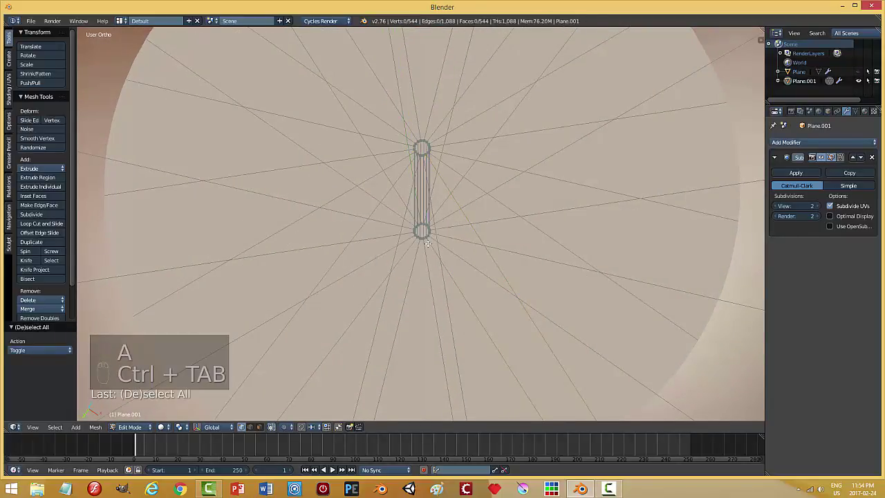
{"action": "right_click", "coordinate": [426, 235], "text": "alt"}
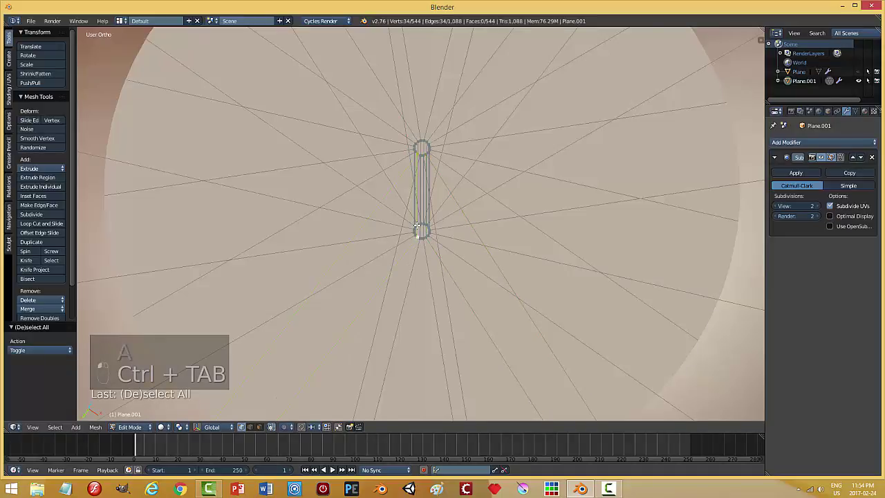
{"action": "key", "text": "a"}
- Select the outer vertex ring around the hole in the bottle's base, merge it at center, and return to Object Mode
{"action": "middle_click_drag", "start_coordinate": [454, 243], "coordinate": [449, 269]}
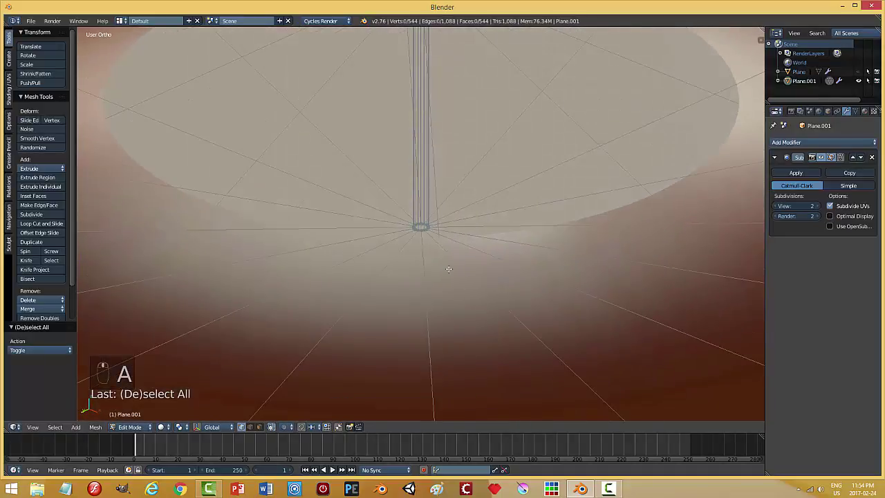
{"action": "right_click", "coordinate": [424, 226], "text": "alt"}
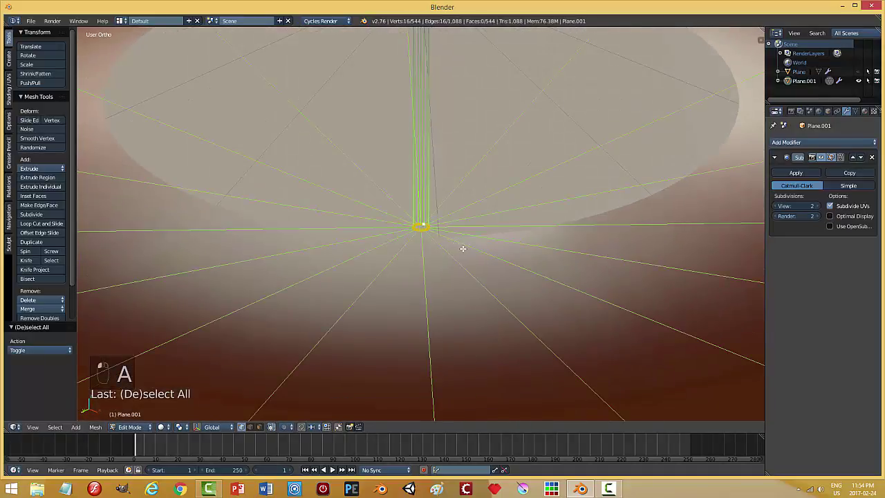
{"action": "scroll", "coordinate": [463, 248], "scroll_direction": "down", "scroll_amount": 4}
{"action": "key", "text": "alt+m"}
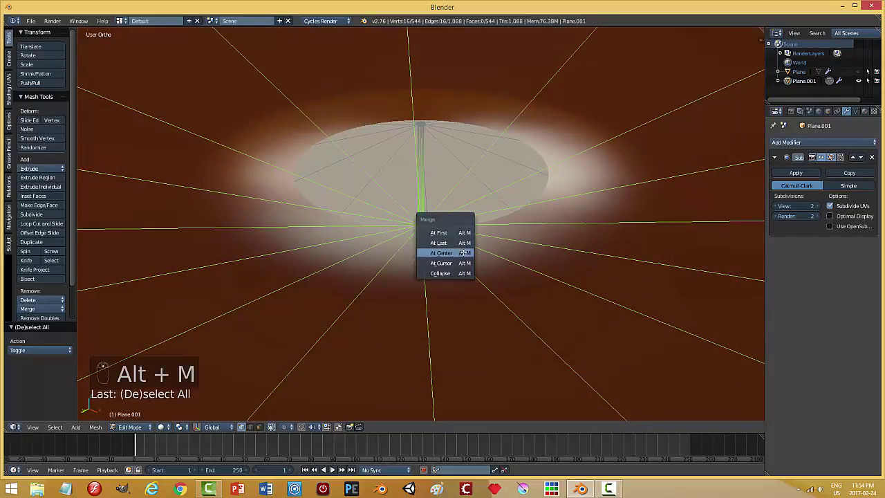
{"action": "left_click", "coordinate": [463, 253]}
{"action": "key", "text": "a"}
{"action": "key", "text": "Tab"}
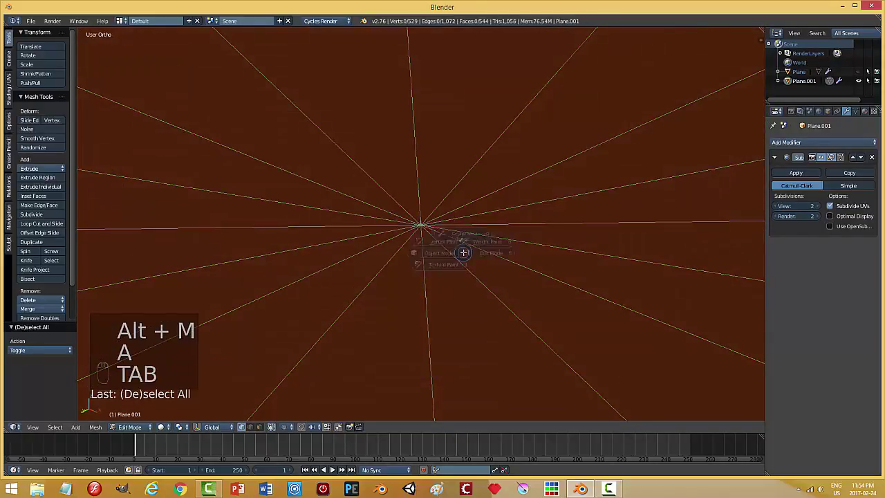
{"action": "left_click", "coordinate": [415, 245]}
- Run Remove Doubles on all vertices of the bottle body in Edit Mode and return to Object Mode
{"action": "scroll", "coordinate": [486, 235], "scroll_direction": "down", "scroll_amount": 4}
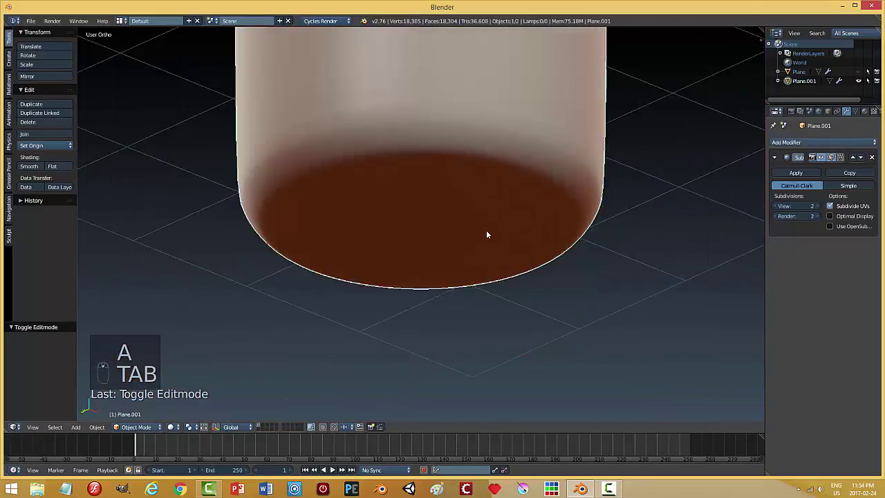
{"action": "key", "text": "Tab"}
{"action": "left_click", "coordinate": [457, 232]}
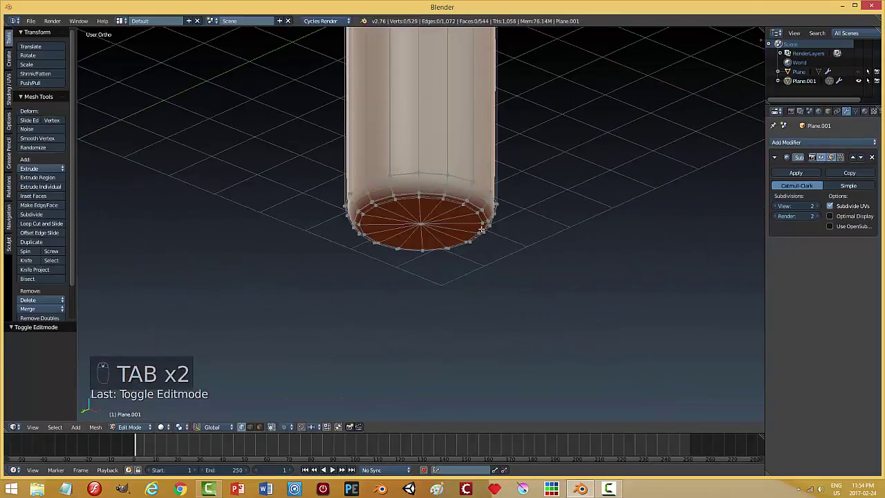
{"action": "key", "text": "a"}
{"action": "key", "text": "a"}
{"action": "key", "text": "a"}
{"action": "left_click", "coordinate": [54, 320]}
{"action": "key", "text": "a"}
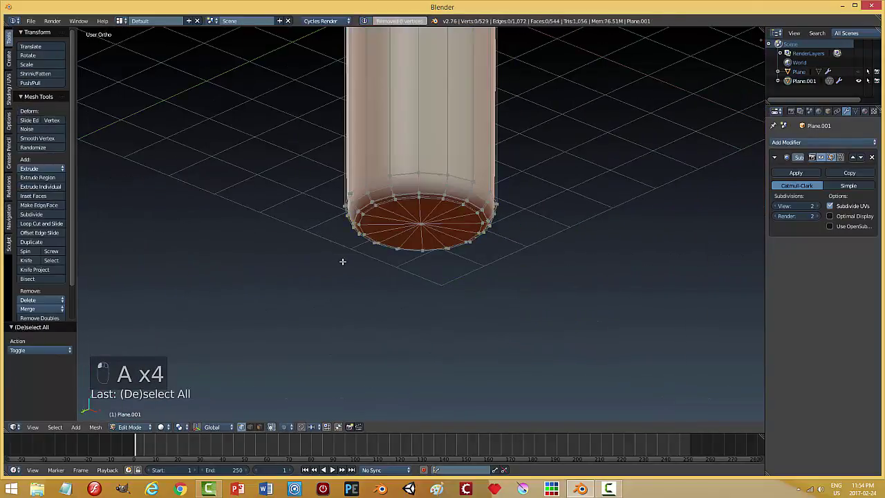
{"action": "key", "text": "Tab"}
{"action": "left_click", "coordinate": [282, 263]}
{"action": "scroll", "coordinate": [475, 197], "scroll_direction": "down", "scroll_amount": 4}
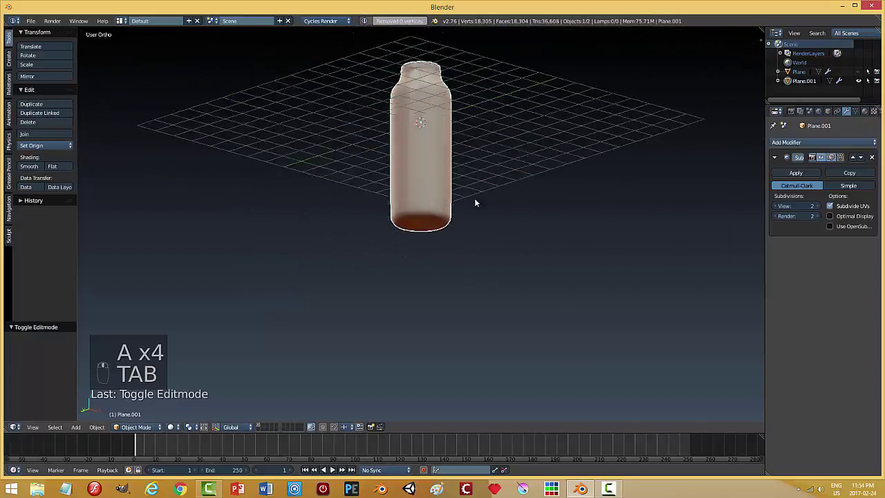
- Unhide the cap and nipple above the bottle body and deselect all objects
{"action": "mouse_move", "coordinate": [475, 197]}
{"action": "middle_mouse_down"}
{"action": "mouse_move", "coordinate": [475, 222]}
{"action": "mouse_move", "coordinate": [475, 211]}
{"action": "middle_mouse_up"}
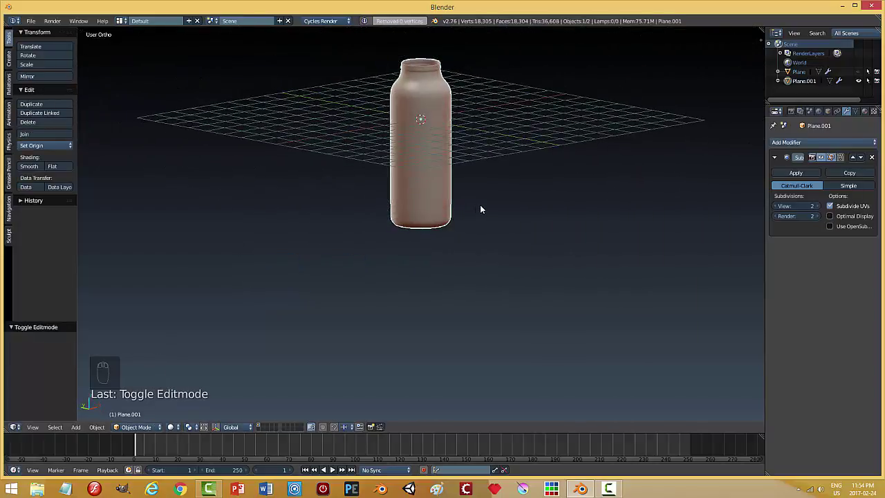
{"action": "key", "text": "alt+h"}
{"action": "scroll", "coordinate": [491, 173], "scroll_direction": "down", "scroll_amount": 2}
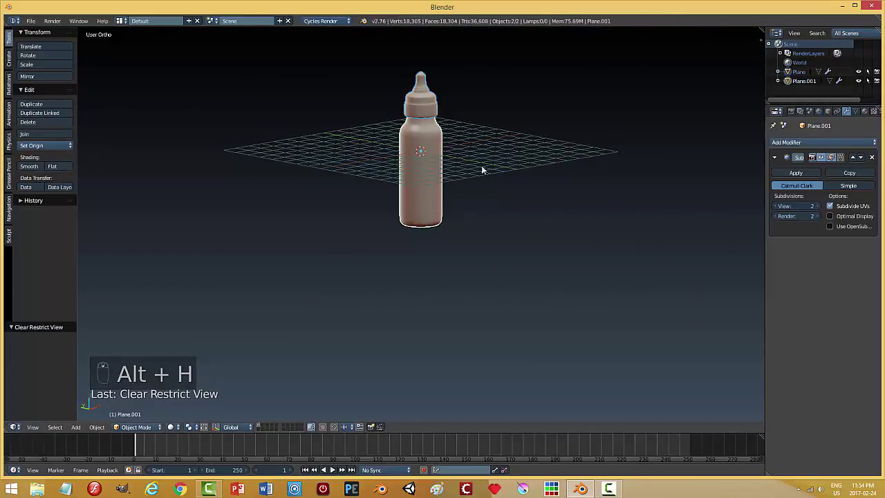
{"action": "middle_click_drag", "start_coordinate": [434, 89], "coordinate": [424, 125]}
{"action": "scroll", "coordinate": [420, 121], "scroll_direction": "up", "scroll_amount": 5}
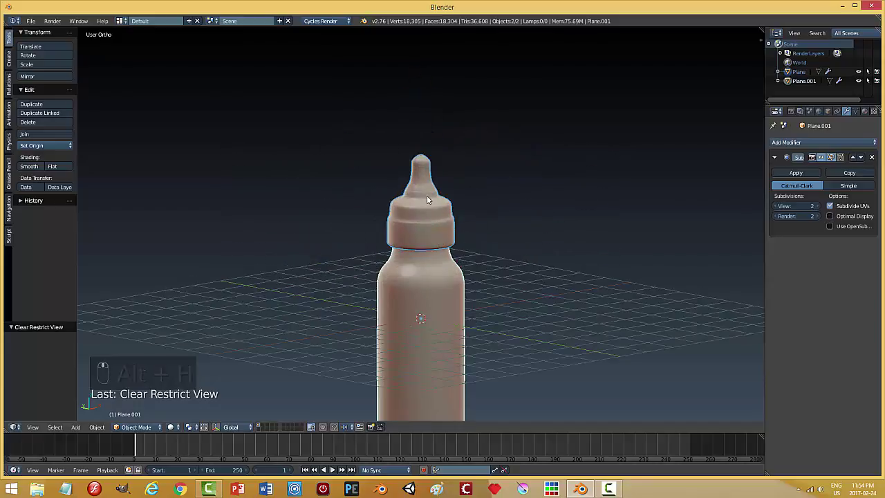
{"action": "key", "text": "a"}
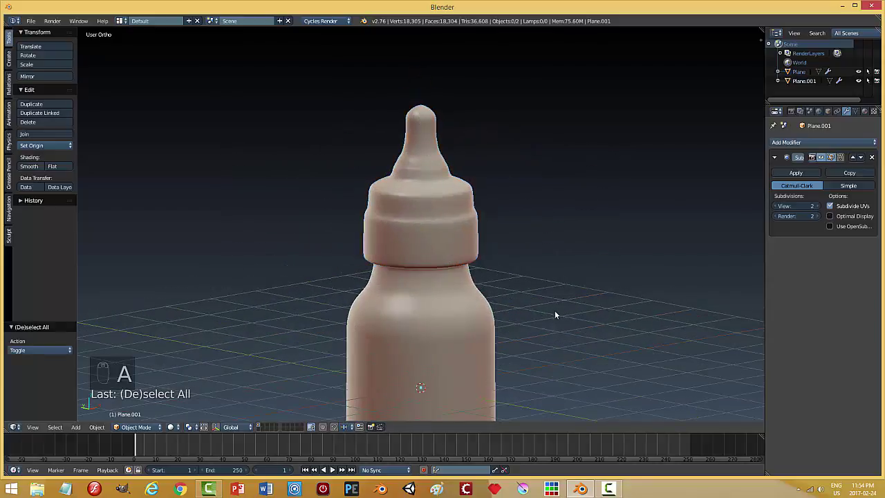
- Select the cap and nipple object and enter Edit Mode on it
{"action": "middle_click_drag", "start_coordinate": [555, 312], "coordinate": [538, 370]}
{"action": "right_click", "coordinate": [396, 247]}
{"action": "key", "text": "Tab"}
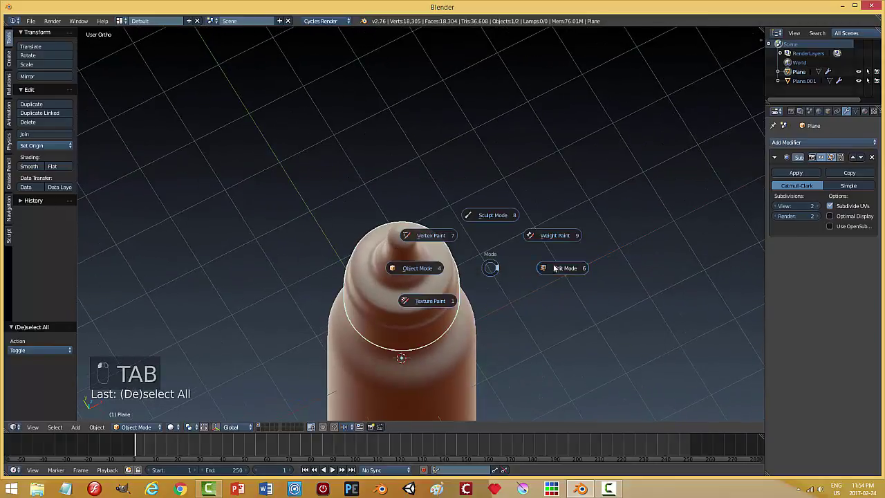
{"action": "left_click", "coordinate": [557, 268]}
{"action": "scroll", "coordinate": [290, 299], "scroll_direction": "up", "scroll_amount": 5}
{"action": "middle_click_drag", "start_coordinate": [290, 300], "coordinate": [313, 285]}
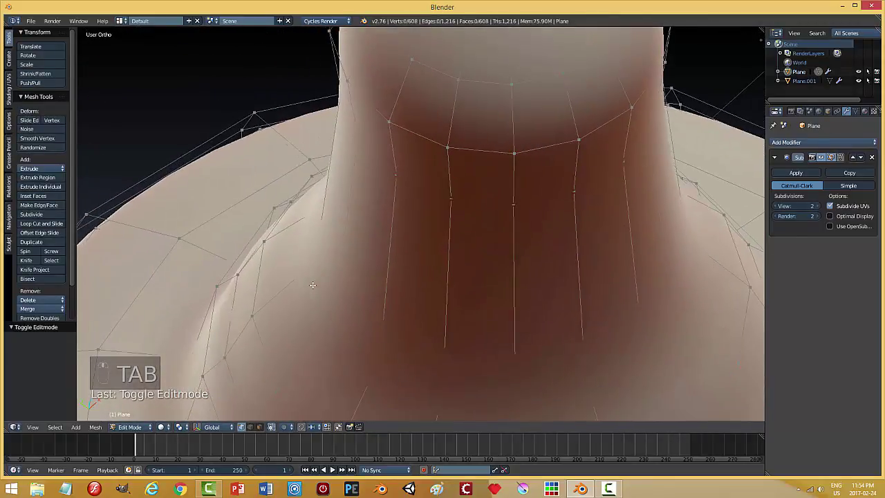
{"action": "scroll", "coordinate": [456, 209], "scroll_direction": "down", "scroll_amount": 5}
- Show the nipple's tip in front orthographic view with wireframe shading
{"action": "key", "text": "KP_1"}
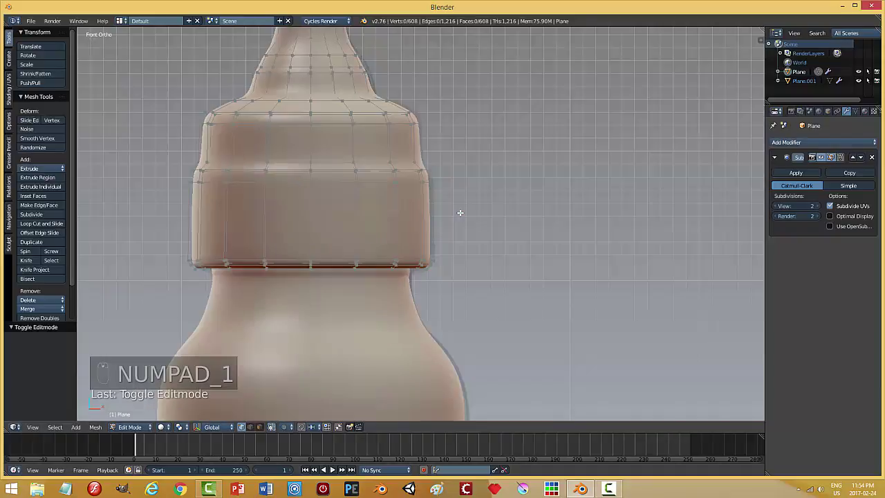
{"action": "middle_click_drag", "start_coordinate": [390, 145], "coordinate": [481, 368], "text": "shift"}
{"action": "scroll", "coordinate": [481, 368], "scroll_direction": "up", "scroll_amount": 2}
{"action": "key", "text": "z"}
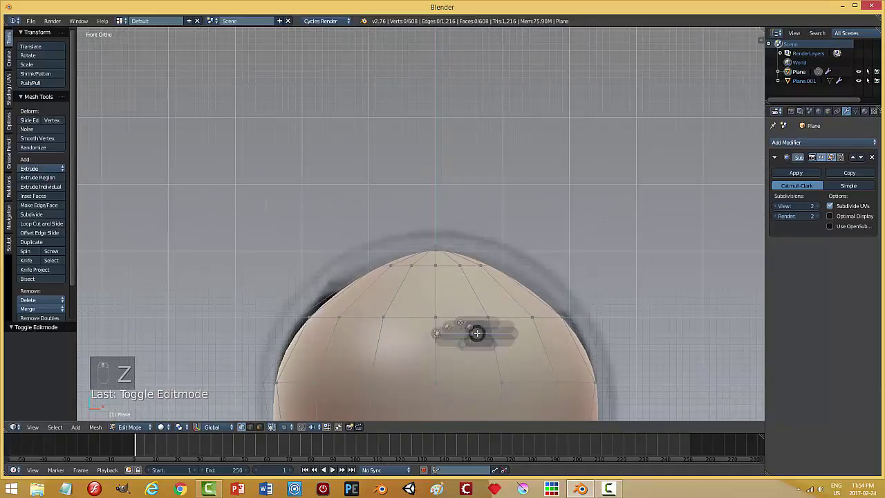
{"action": "left_click", "coordinate": [551, 334]}
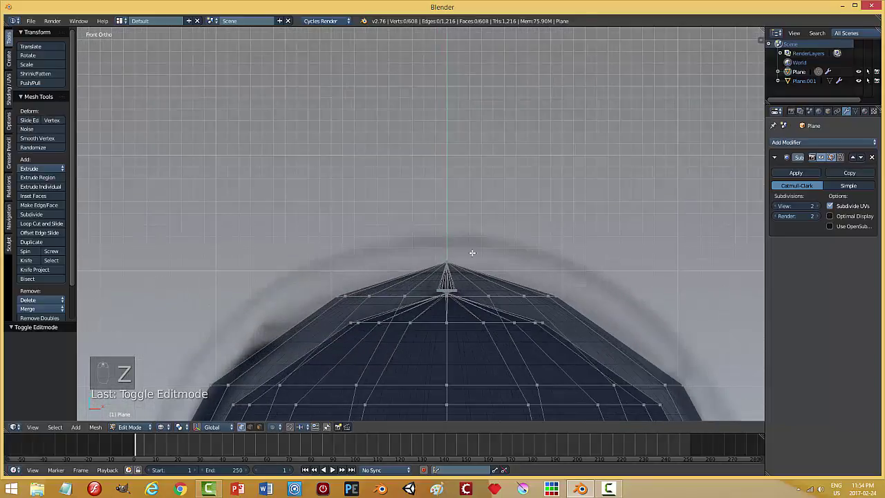
- Box-select the outermost vertices at the nipple's tip, merge them at center, and return to Object Mode
{"action": "scroll", "coordinate": [437, 273], "scroll_direction": "up", "scroll_amount": 2}
{"action": "key", "text": "b"}
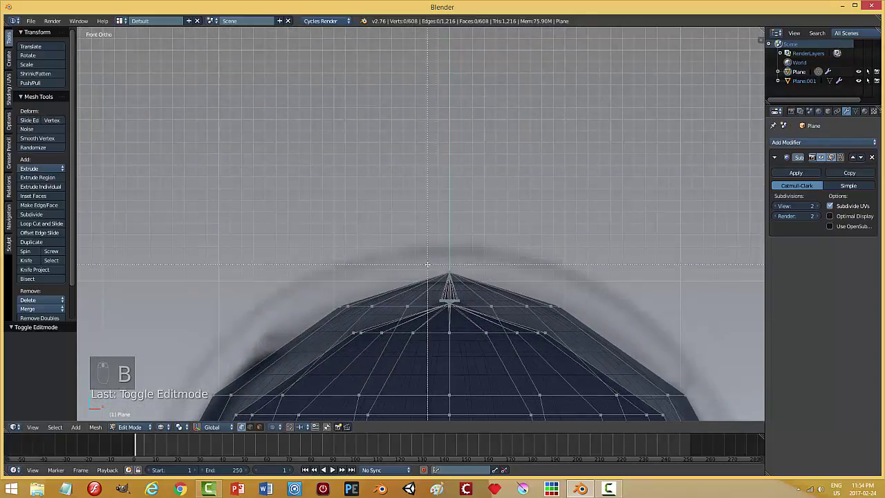
{"action": "left_click_drag", "start_coordinate": [466, 280], "coordinate": [467, 279]}
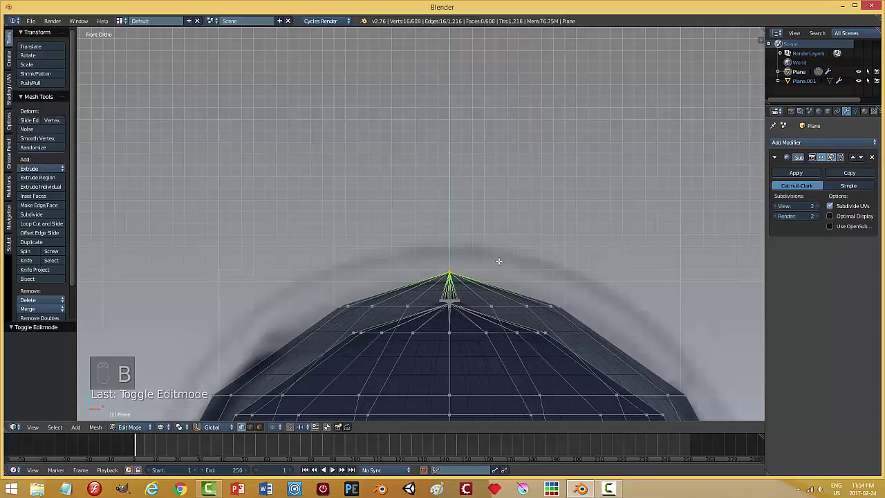
{"action": "key", "text": "alt+m"}
{"action": "left_click", "coordinate": [499, 261]}
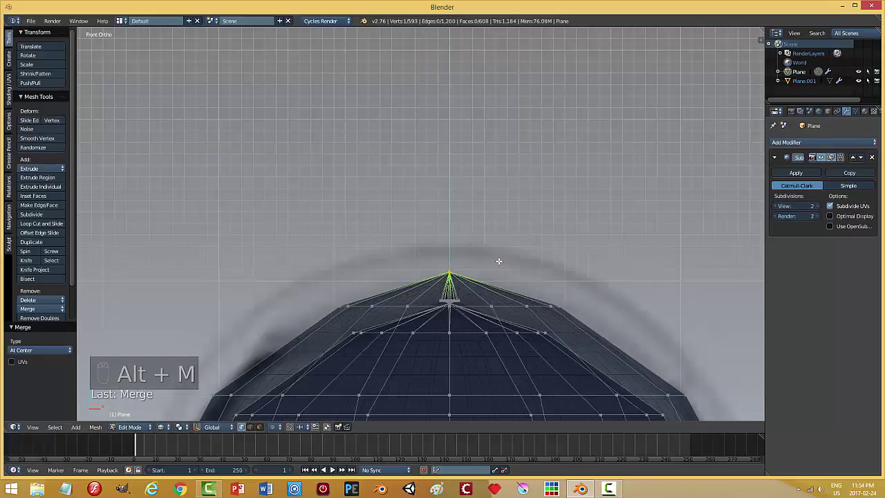
{"action": "key", "text": "a"}
{"action": "key", "text": "Tab"}
{"action": "left_click", "coordinate": [436, 263]}
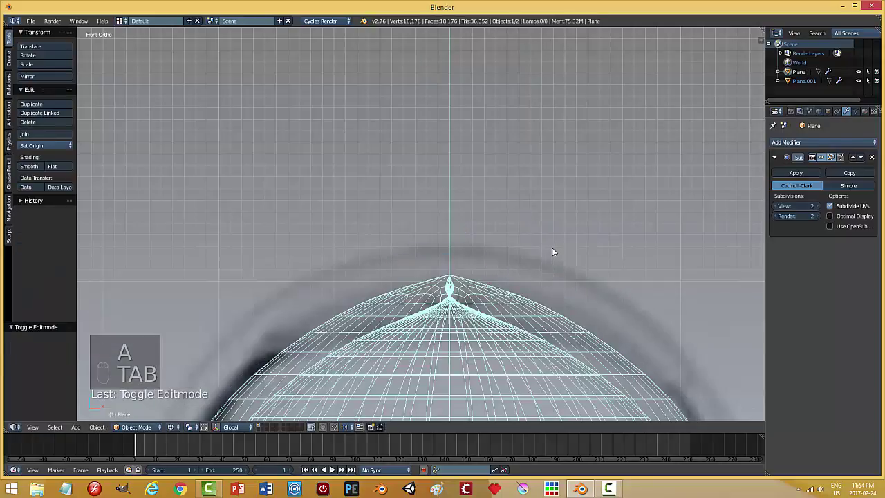
- Return the viewport to solid shading and show the whole bottle with cap and nipple from a slightly raised angle
{"action": "key", "text": "z"}
{"action": "left_click", "coordinate": [553, 301]}
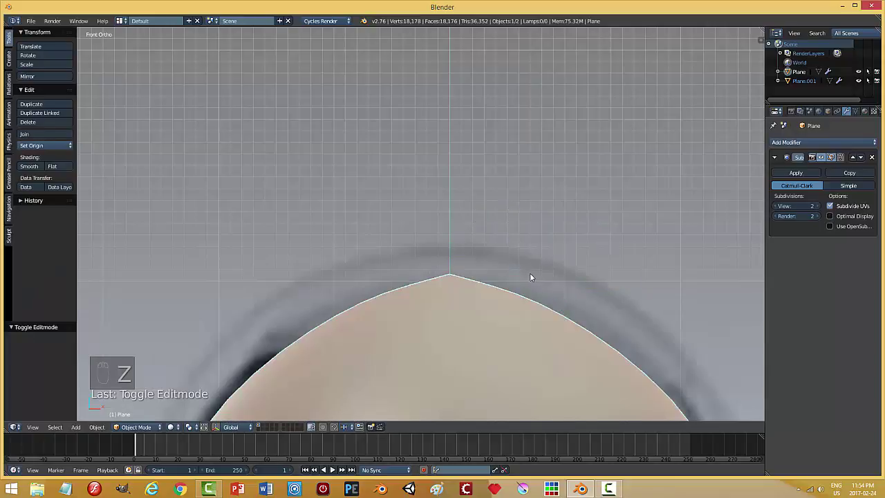
{"action": "mouse_move", "coordinate": [492, 273]}
{"action": "middle_mouse_down"}
{"action": "mouse_move", "coordinate": [495, 282]}
{"action": "mouse_move", "coordinate": [495, 263]}
{"action": "mouse_move", "coordinate": [503, 262]}
{"action": "middle_mouse_up"}
{"action": "scroll", "coordinate": [532, 264], "scroll_direction": "down", "scroll_amount": 10}
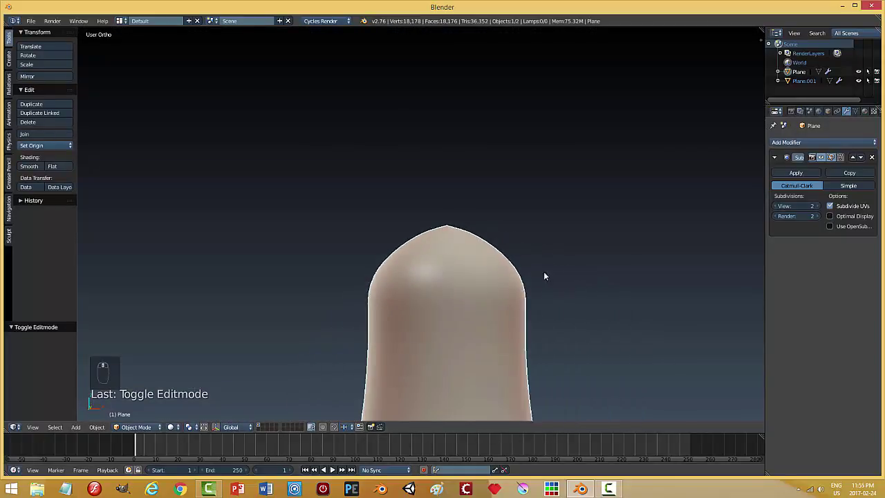
{"action": "middle_click_drag", "start_coordinate": [488, 298], "coordinate": [609, 279]}
{"action": "middle_click_drag", "start_coordinate": [505, 320], "coordinate": [477, 206]}
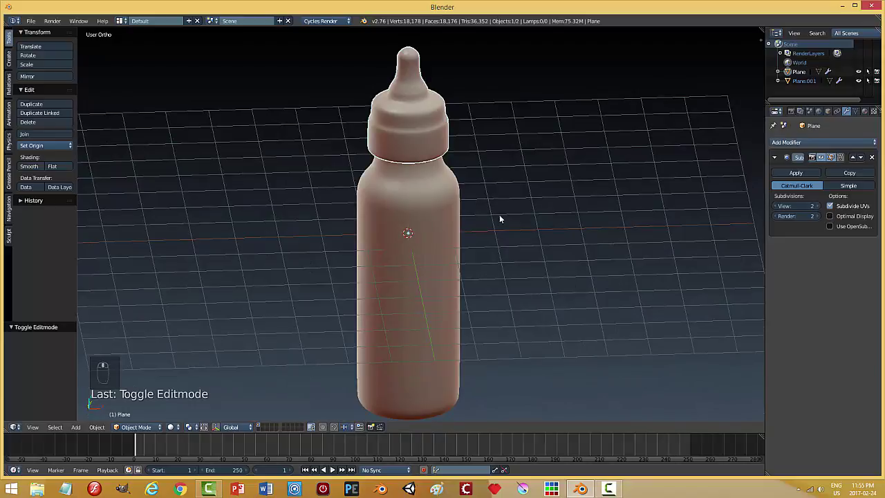
- Display the render settings, deselect all objects, and render the viewport image of the whole bottle
{"action": "left_click", "coordinate": [792, 110]}
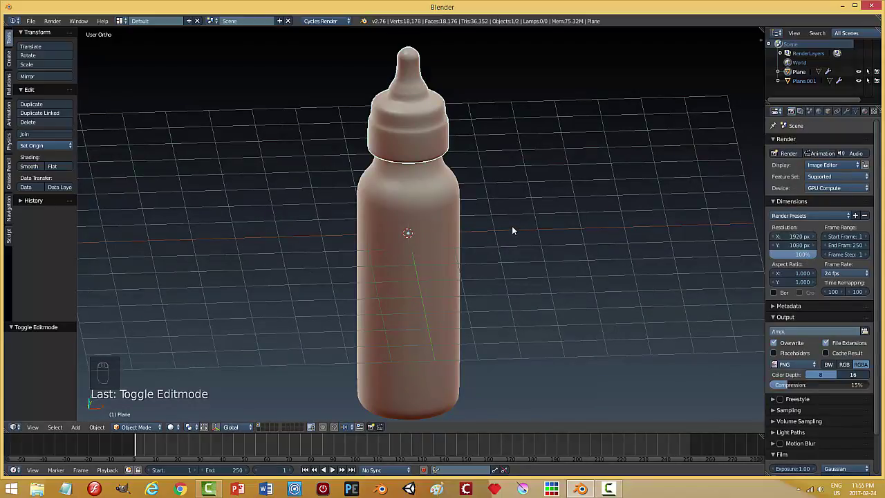
{"action": "key", "text": "a"}
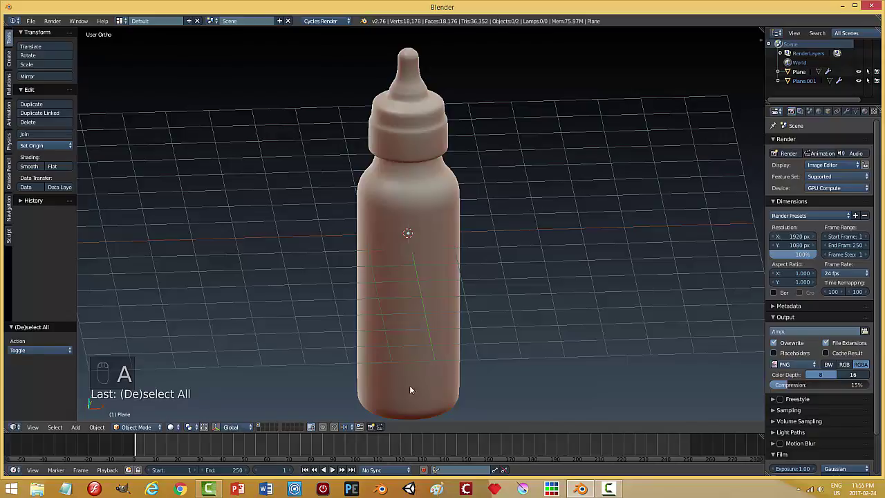
{"action": "key", "text": "F12"}
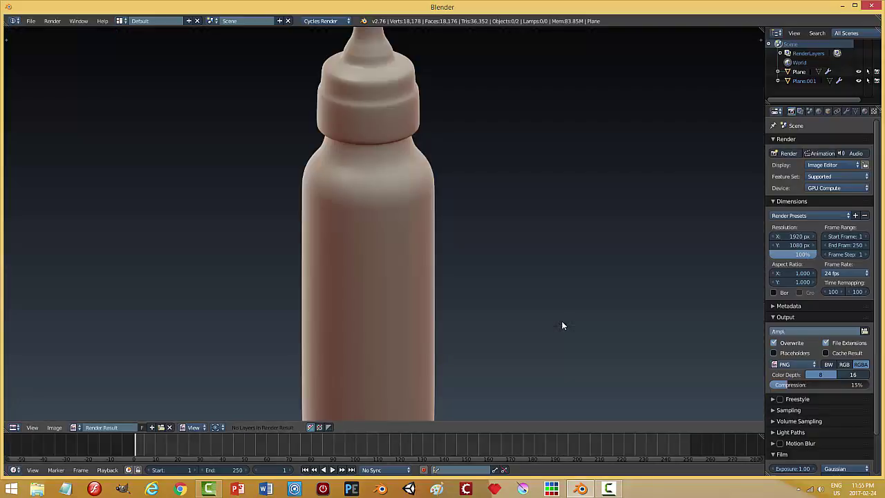
{"action": "scroll", "coordinate": [539, 305], "scroll_direction": "down", "scroll_amount": 3}
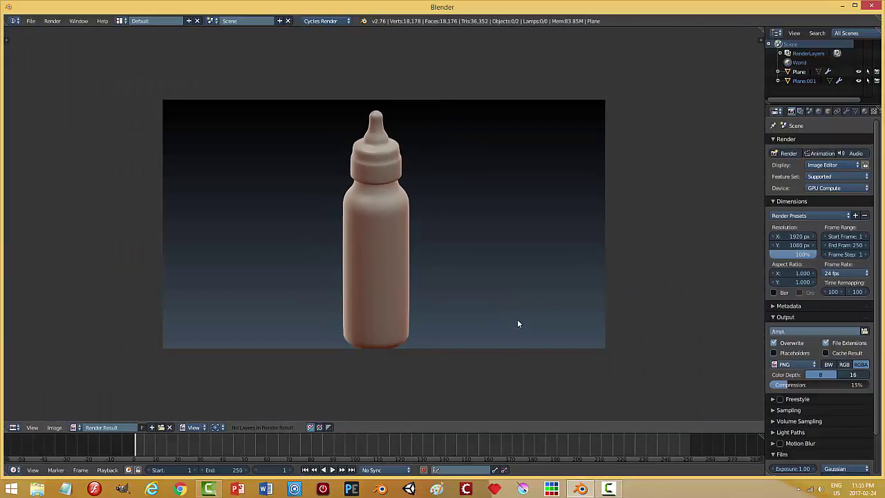